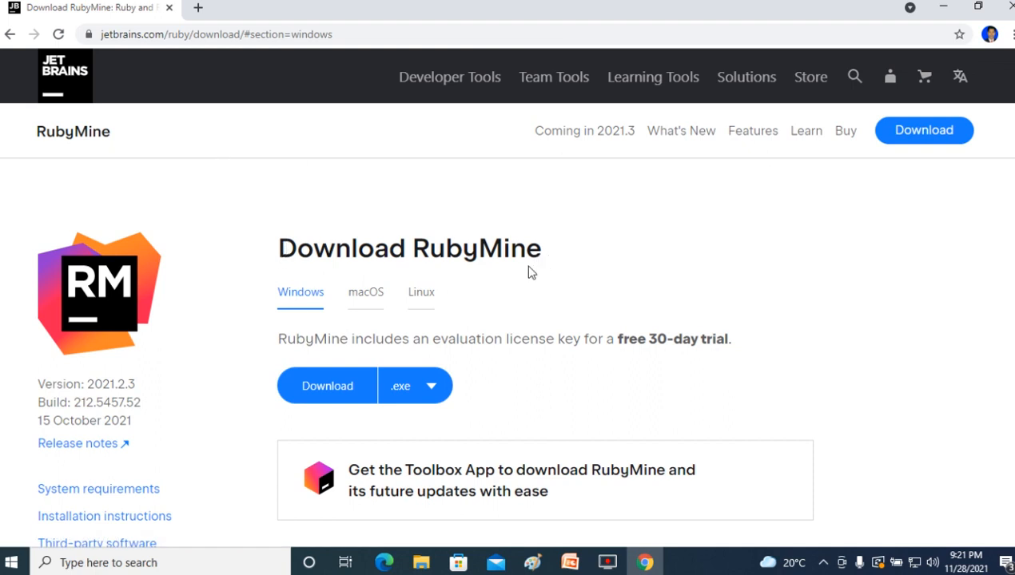
Check the Windows package formats offered for RubyMine and the release's version, build number and date.
click(429, 390)
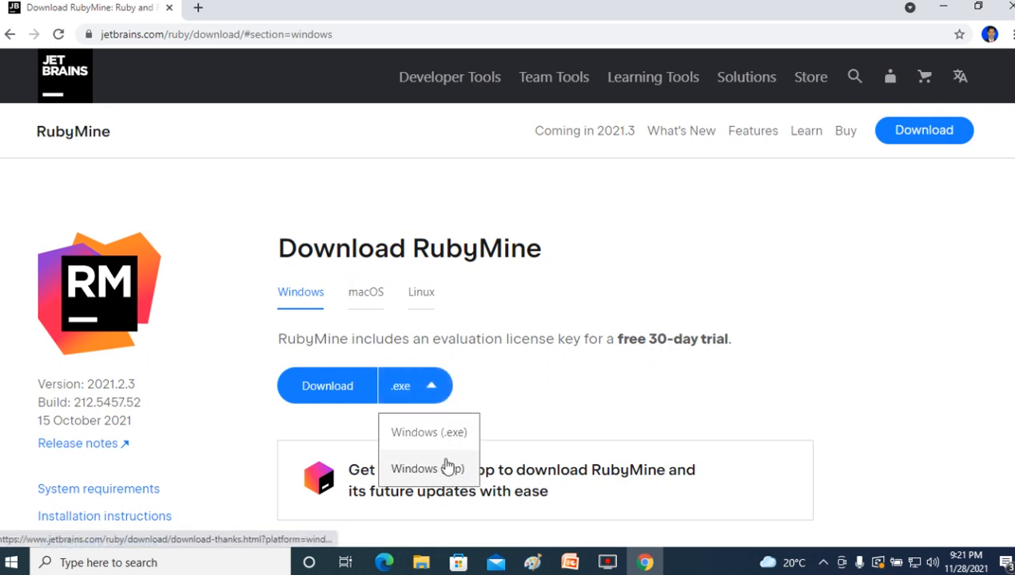
click(536, 385)
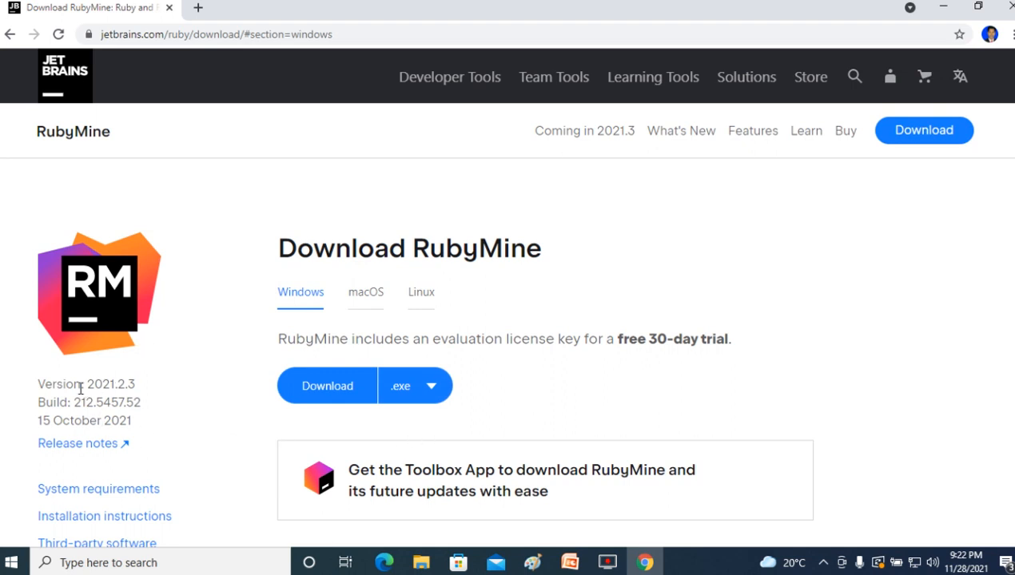
drag(40, 386, 163, 385)
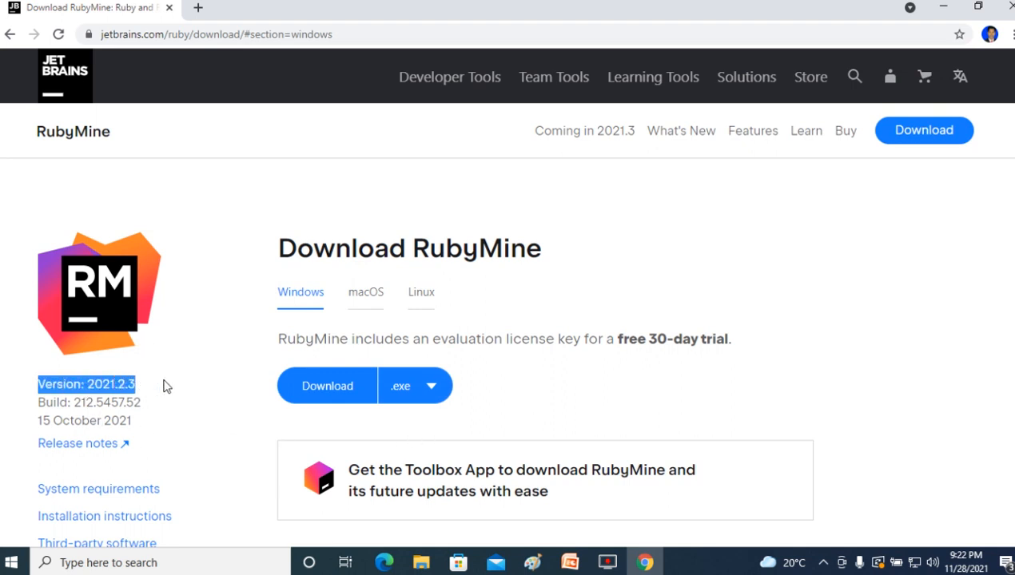
click(102, 389)
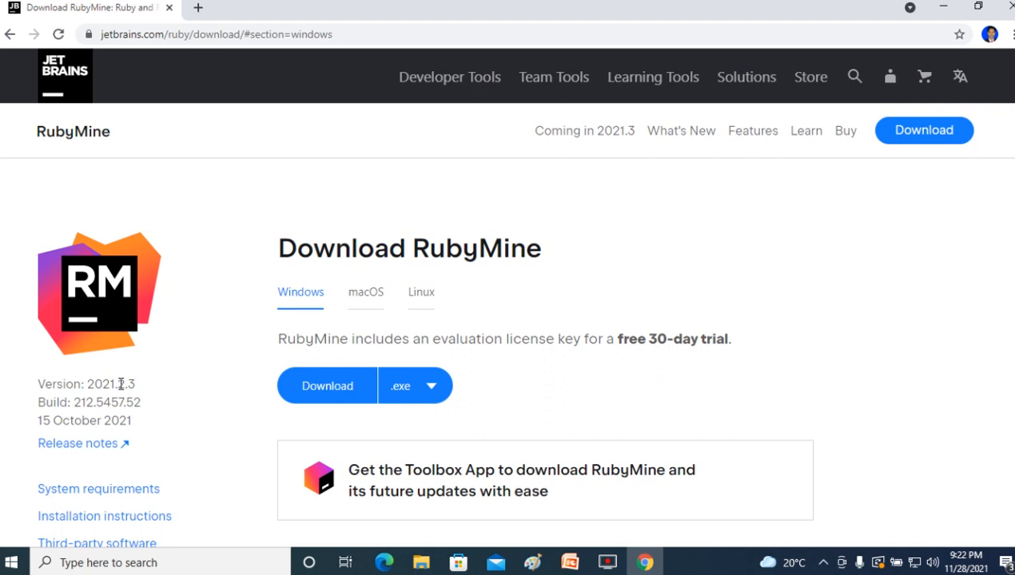
drag(78, 405, 159, 406)
click(200, 399)
drag(34, 418, 222, 420)
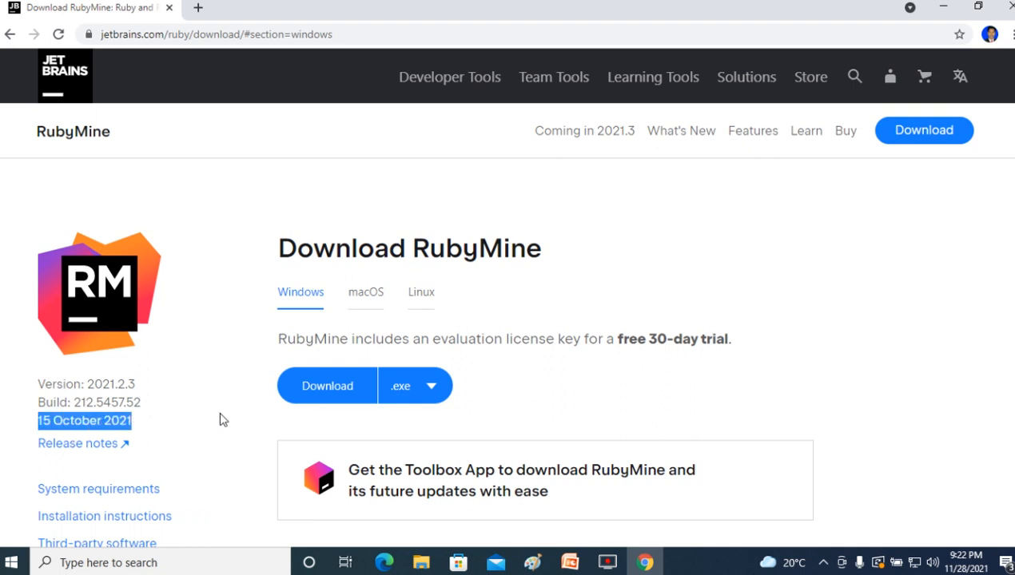
Open RubyMine's system requirements, review the Windows, RAM, disk space, screen resolution and Ruby requirements, and close them.
scroll(204, 420, down, 2)
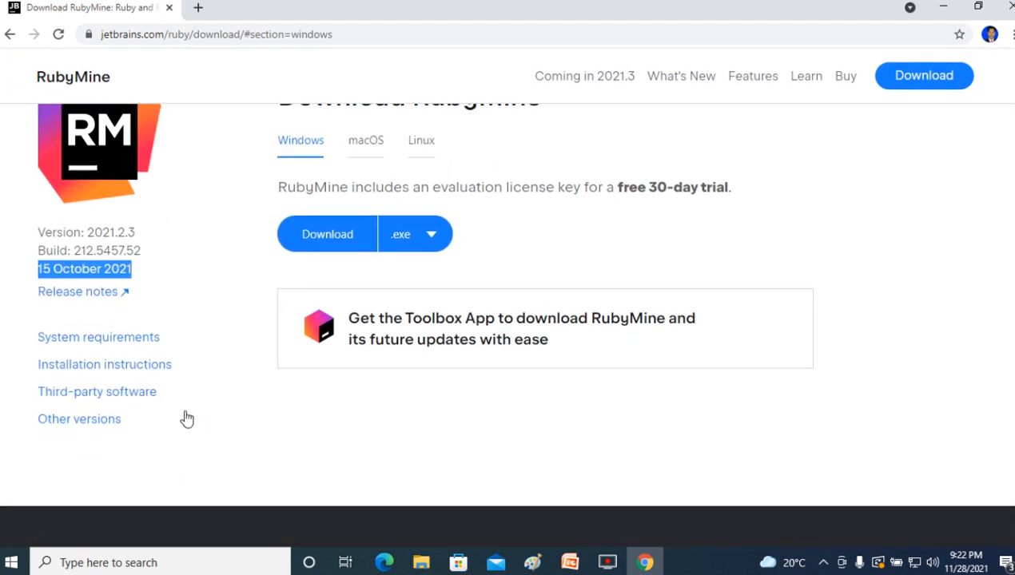
click(128, 338)
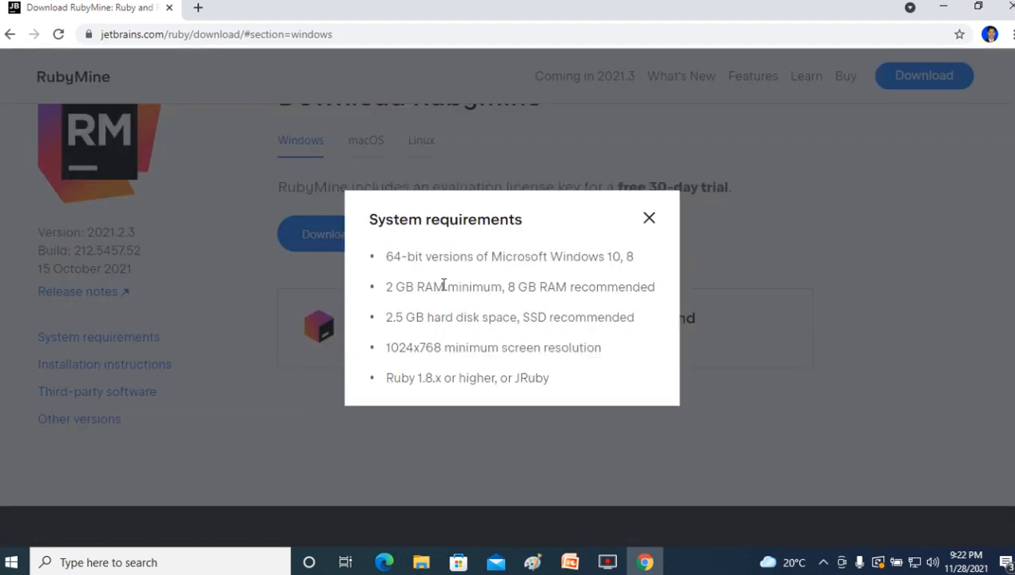
drag(385, 266, 503, 258)
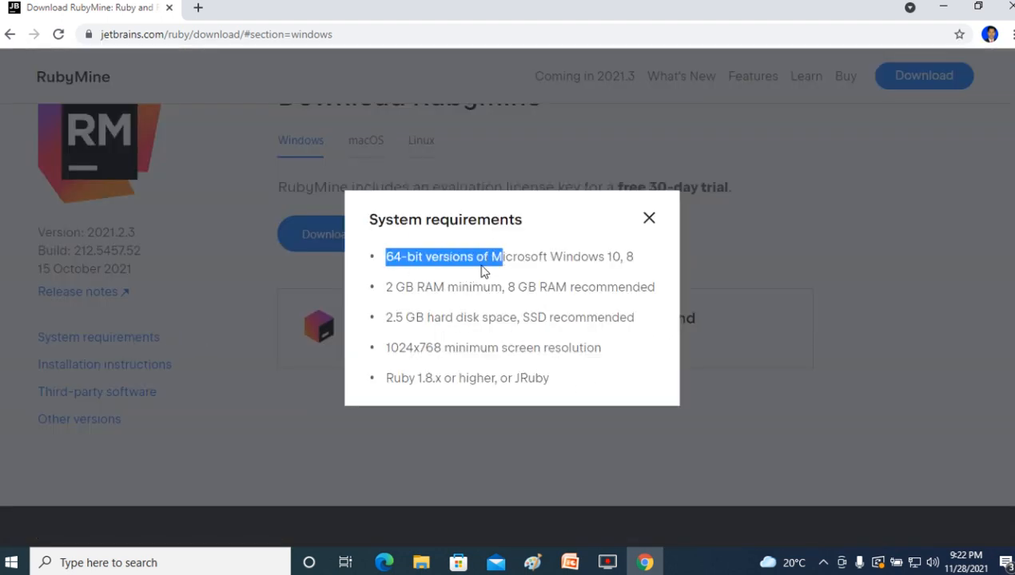
drag(605, 257, 652, 262)
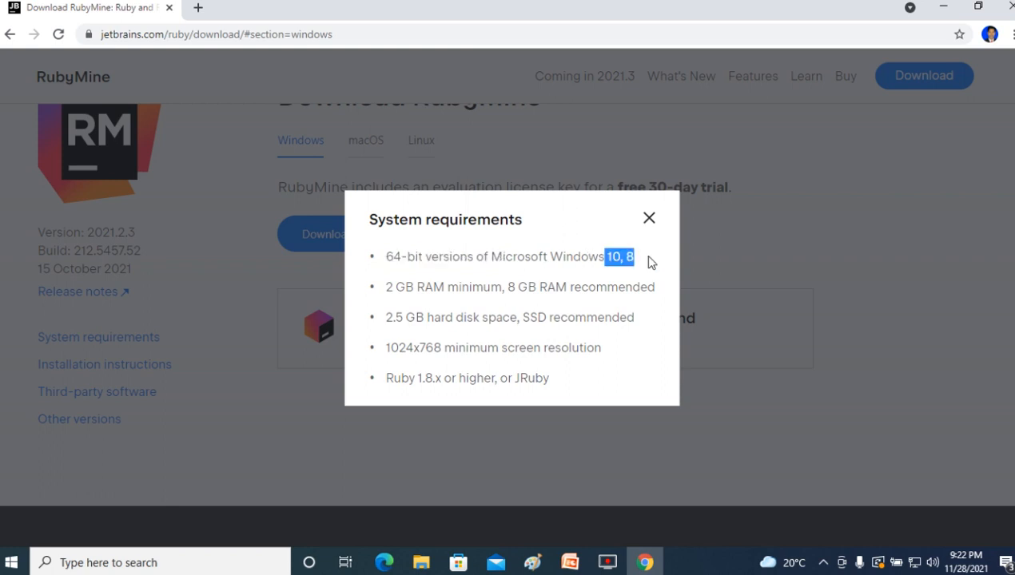
drag(384, 294, 566, 286)
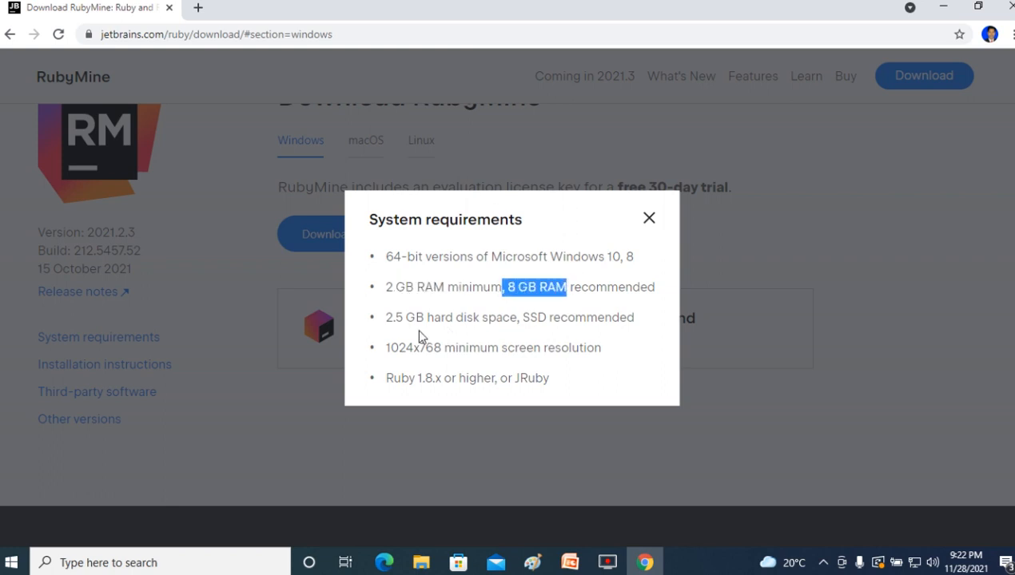
drag(385, 318, 521, 314)
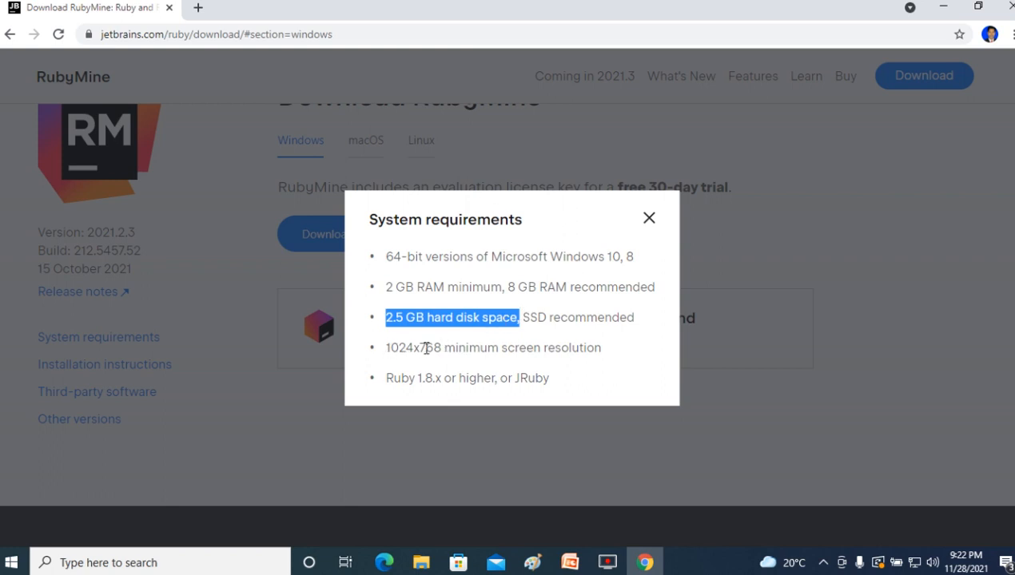
drag(620, 349, 441, 379)
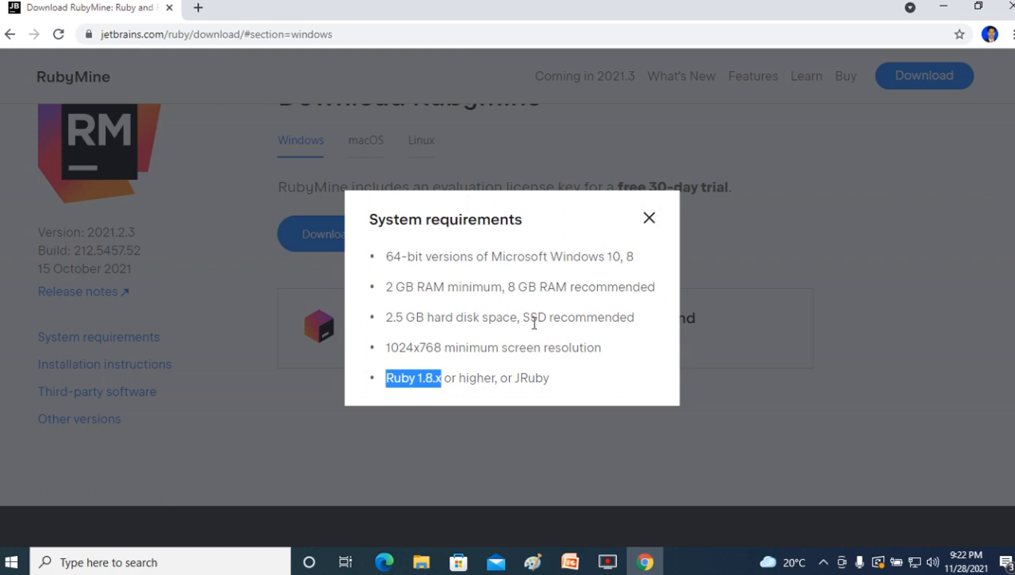
click(650, 218)
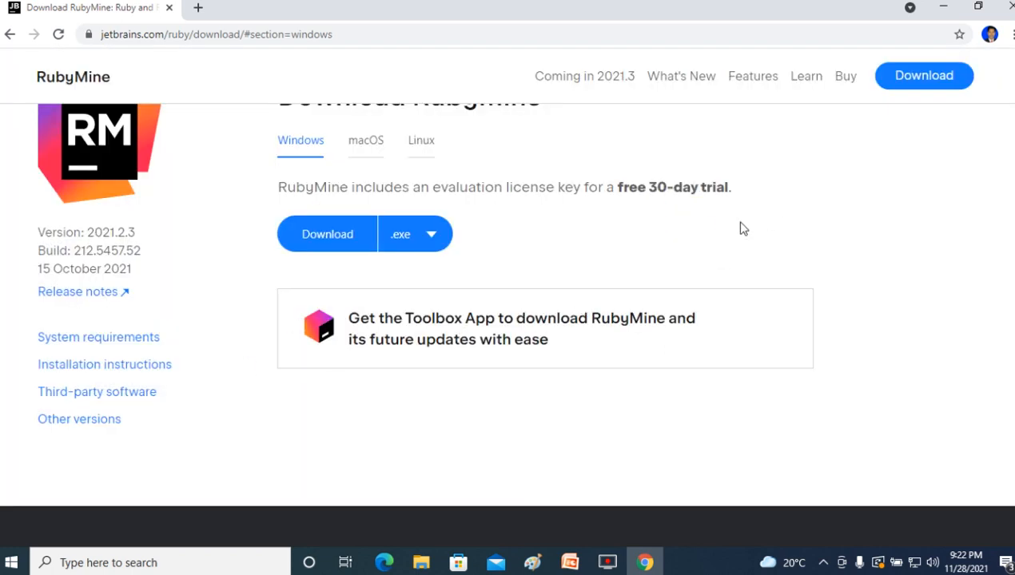
Highlight the free 30-day trial note in the RubyMine download description.
scroll(735, 229, up, 2)
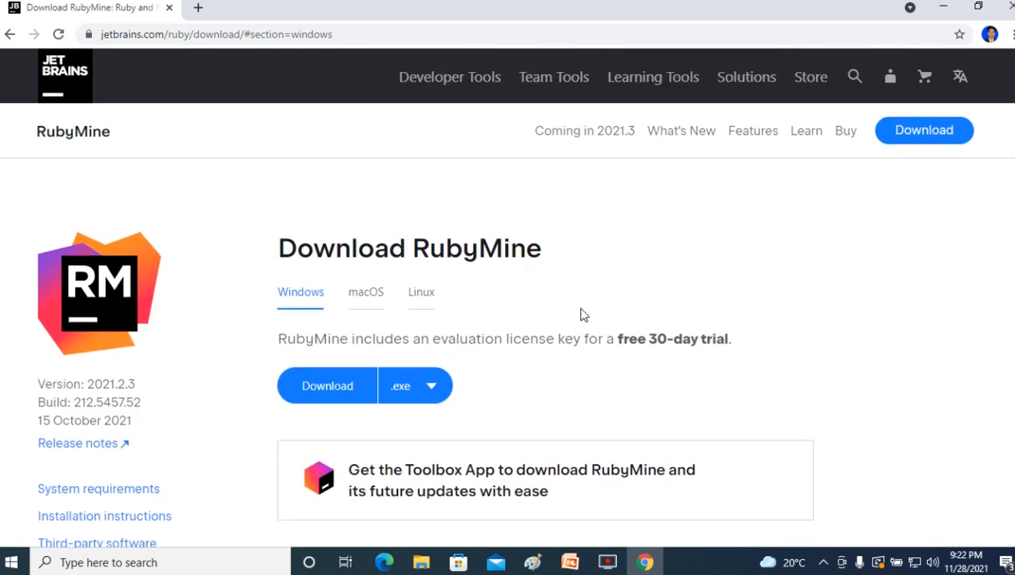
mouse_move(619, 338)
mouse_down()
mouse_move(733, 347)
mouse_move(608, 344)
mouse_move(618, 344)
mouse_up()
click(724, 378)
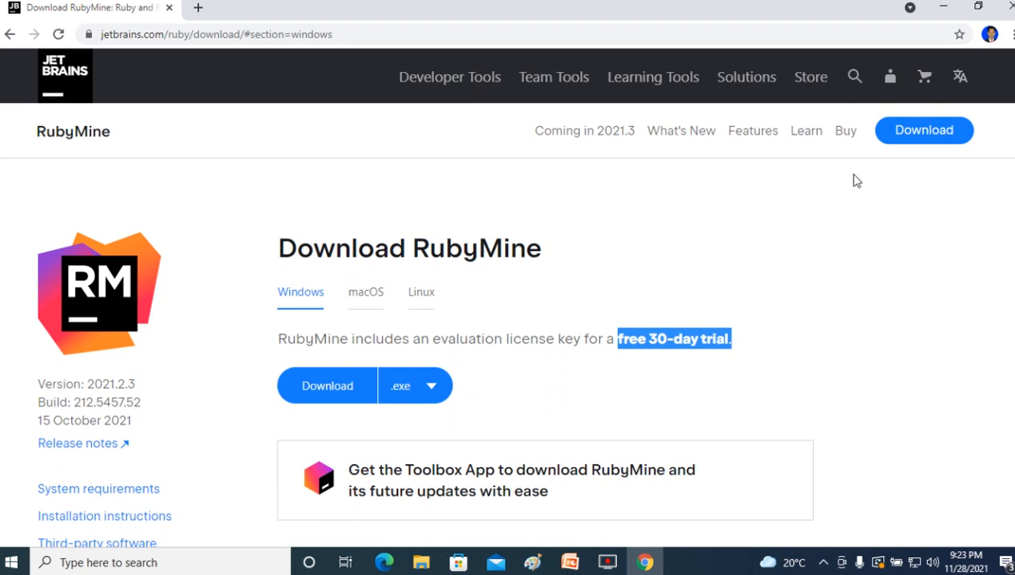
Open RubyMine's subscription pricing and examine the first-year organization prices for RubyMine and the All Products Pack.
click(845, 133)
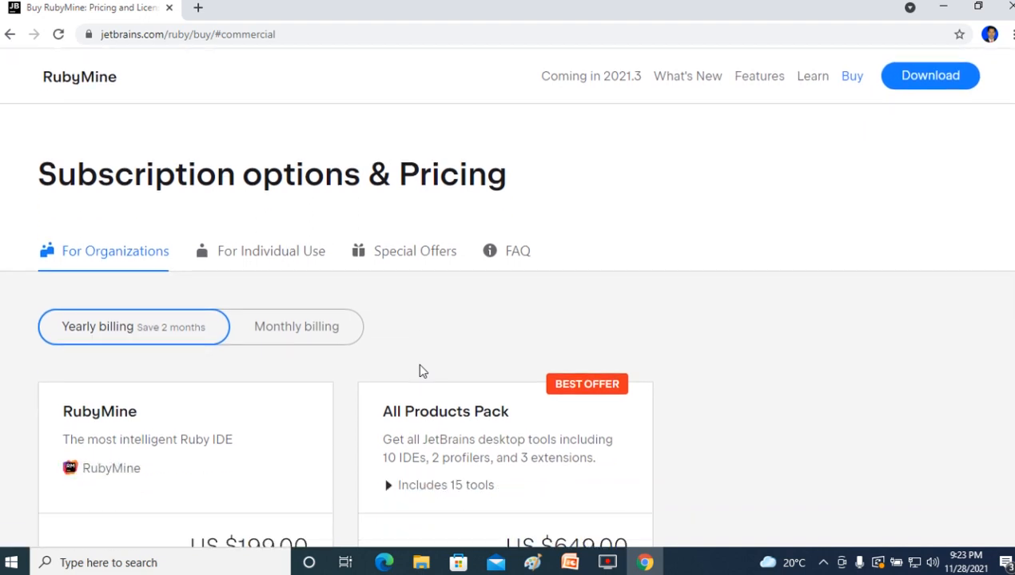
scroll(421, 369, down, 2)
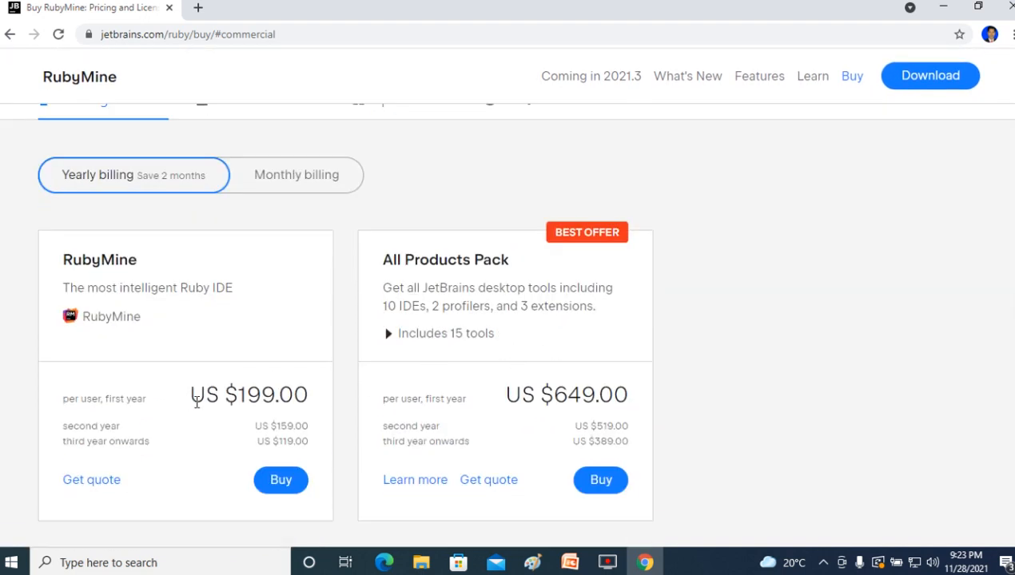
drag(237, 394, 311, 395)
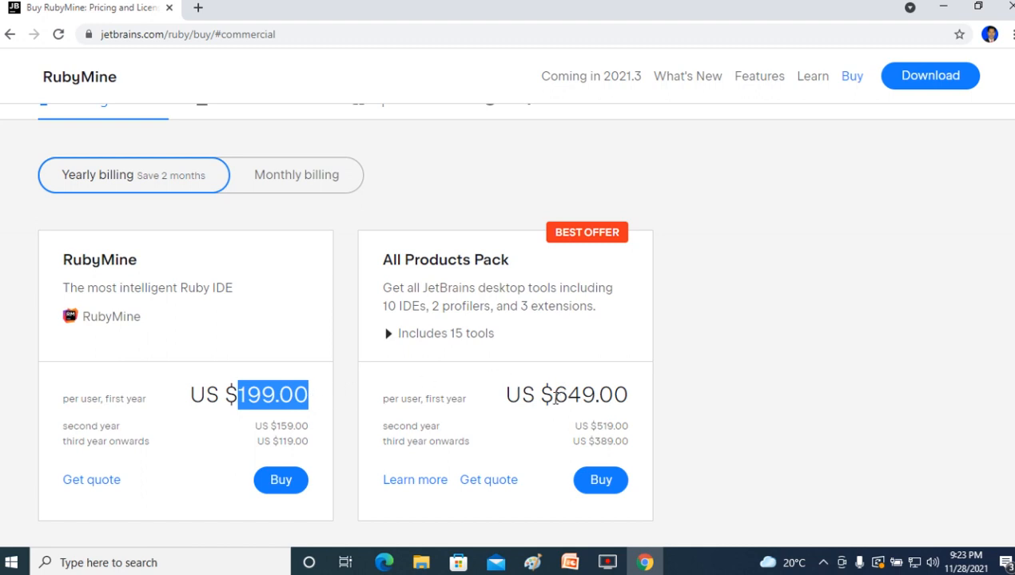
drag(554, 395, 596, 395)
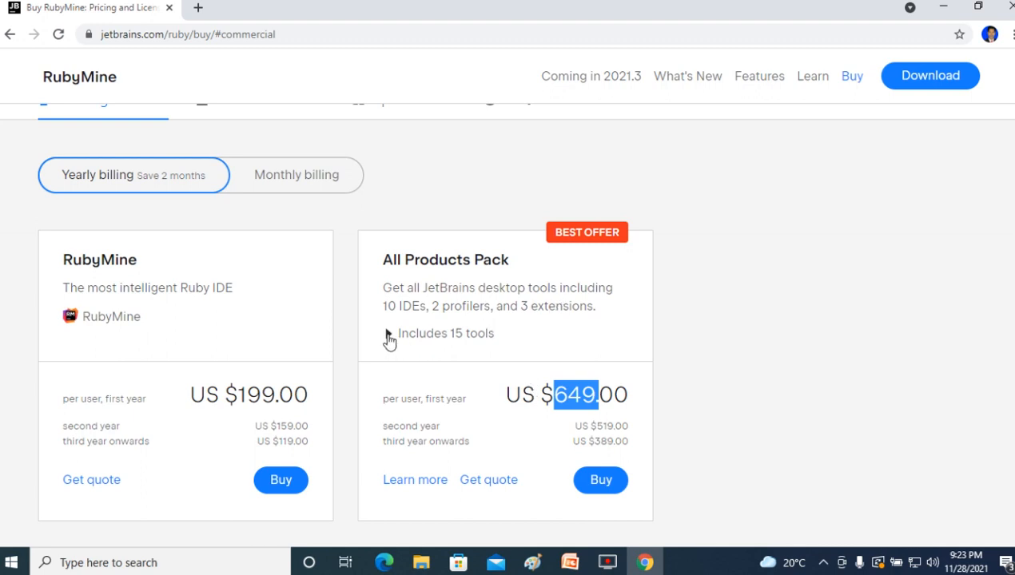
Expand the tools included in the All Products Pack and compare its contents and per-user pricing with the RubyMine plan.
click(388, 339)
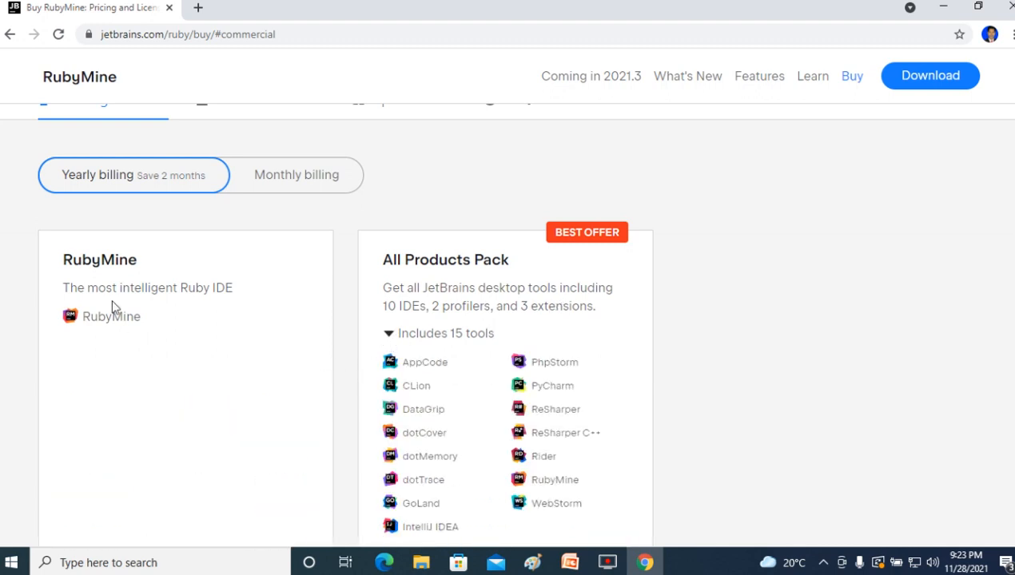
scroll(196, 369, down, 3)
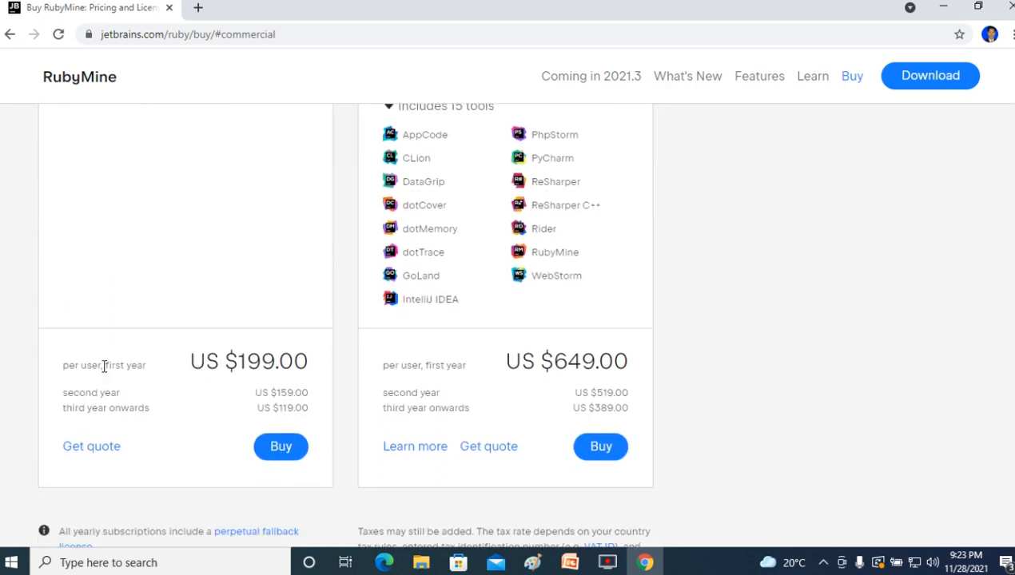
scroll(200, 391, up, 2)
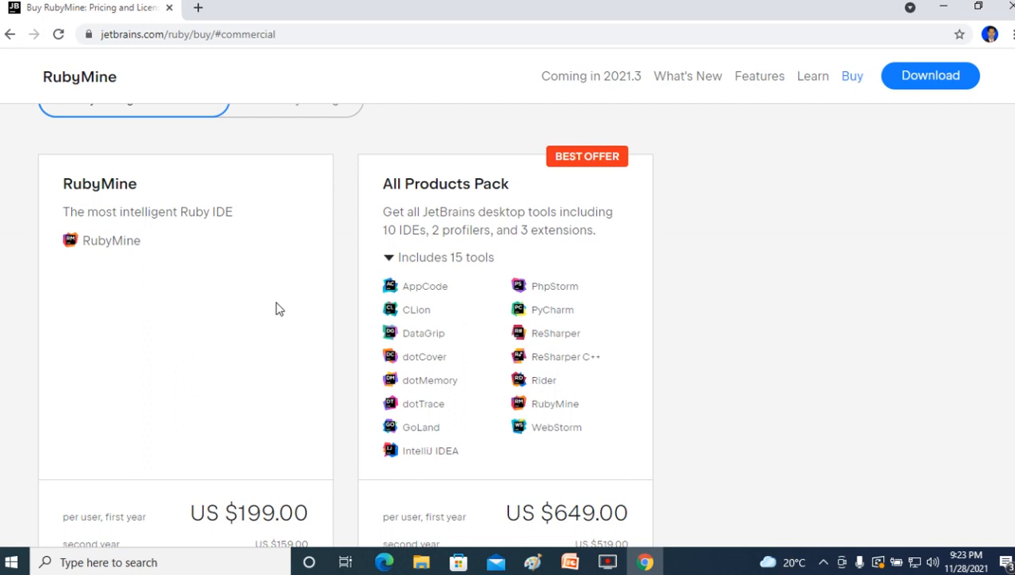
drag(385, 183, 513, 198)
scroll(514, 249, down, 3)
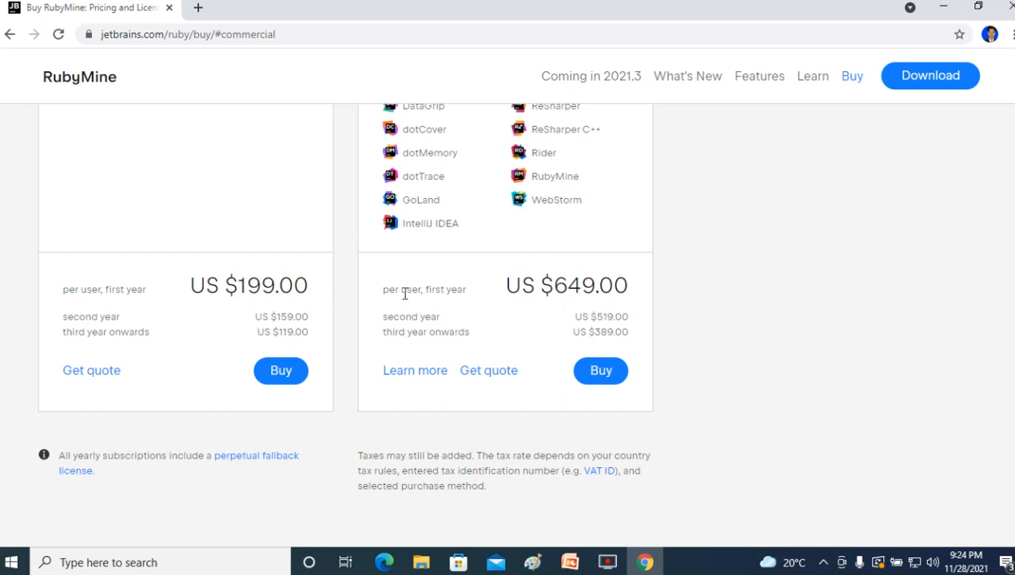
drag(425, 289, 374, 292)
scroll(484, 324, up, 3)
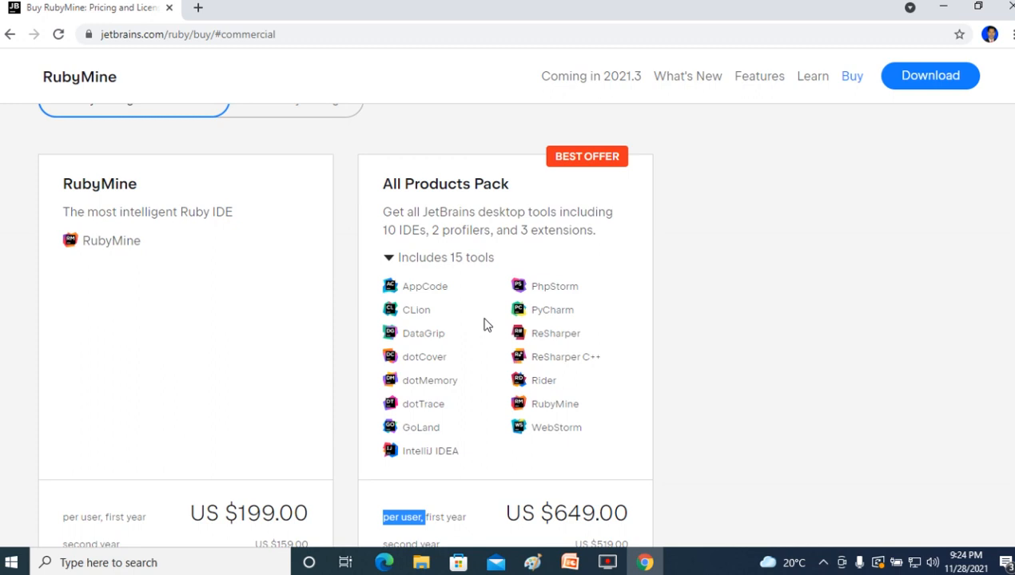
scroll(487, 326, down, 4)
scroll(487, 277, up, 3)
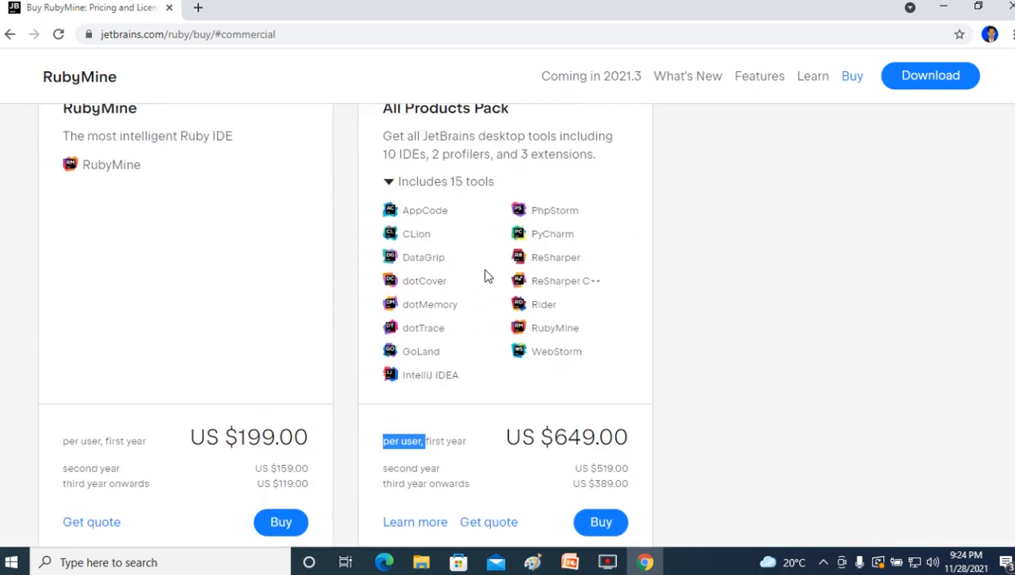
scroll(499, 244, up, 3)
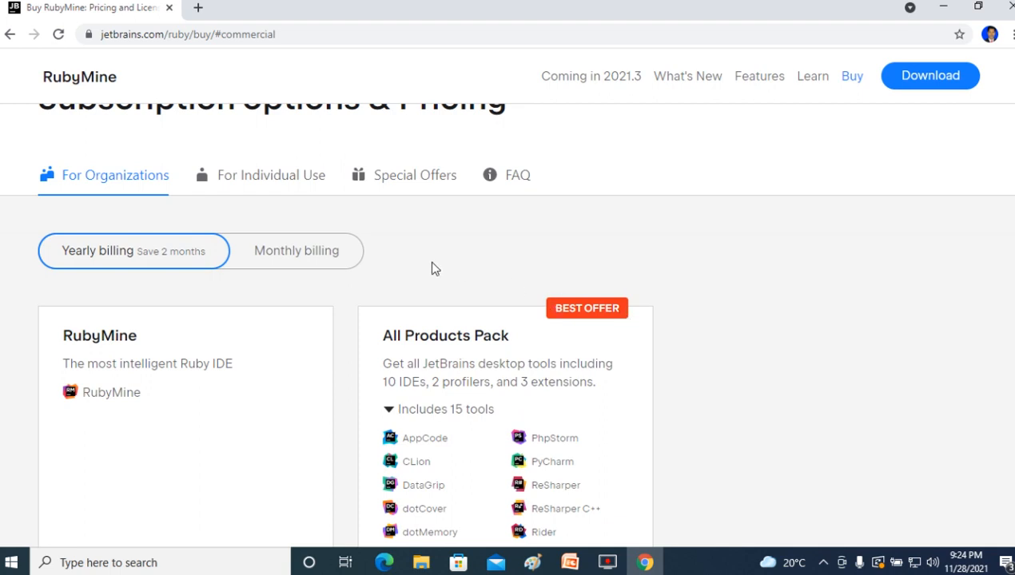
scroll(752, 195, up, 2)
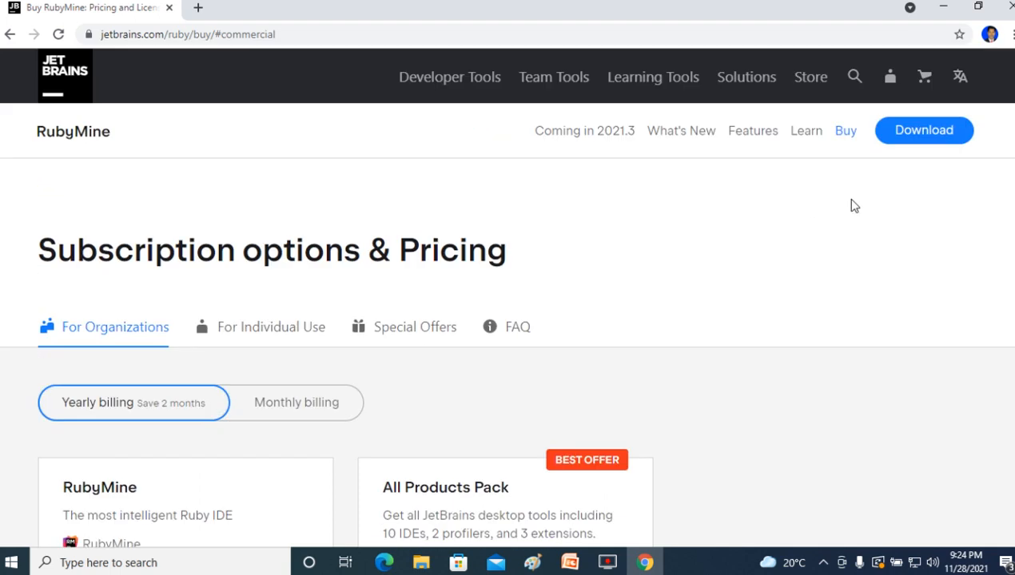
Return to the RubyMine download page and start downloading the Windows (.exe) installer.
click(923, 137)
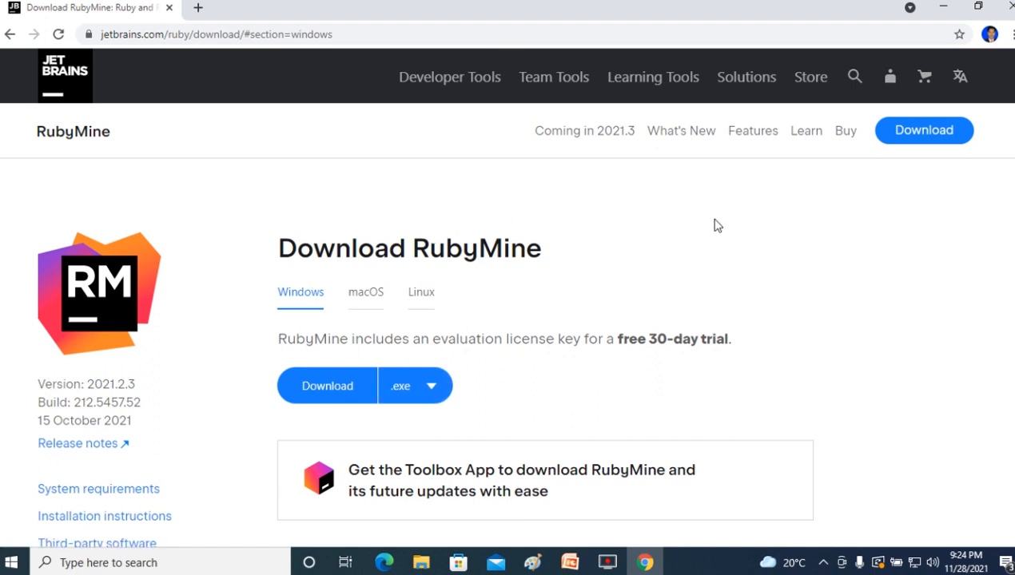
scroll(543, 296, down, 2)
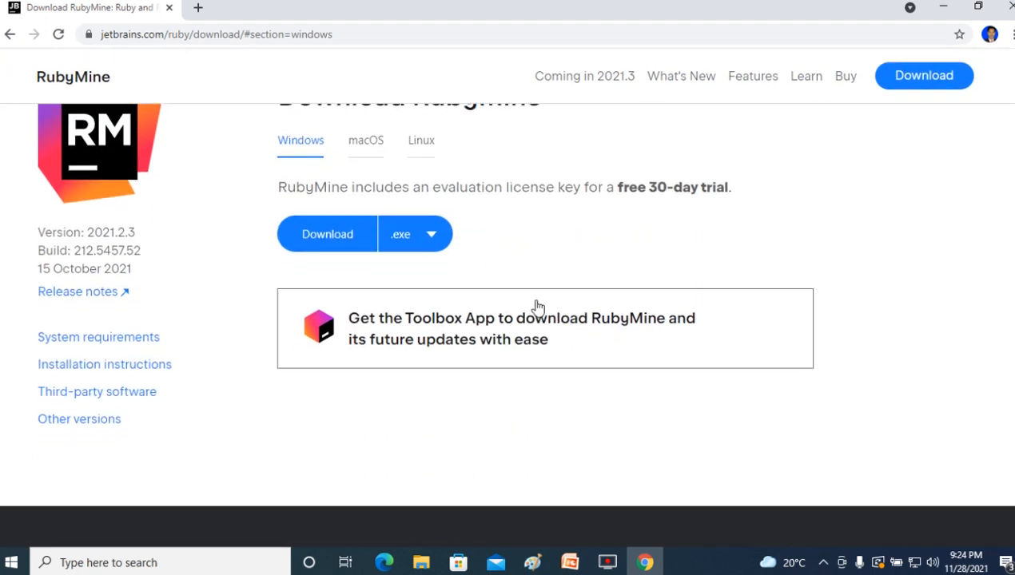
click(416, 249)
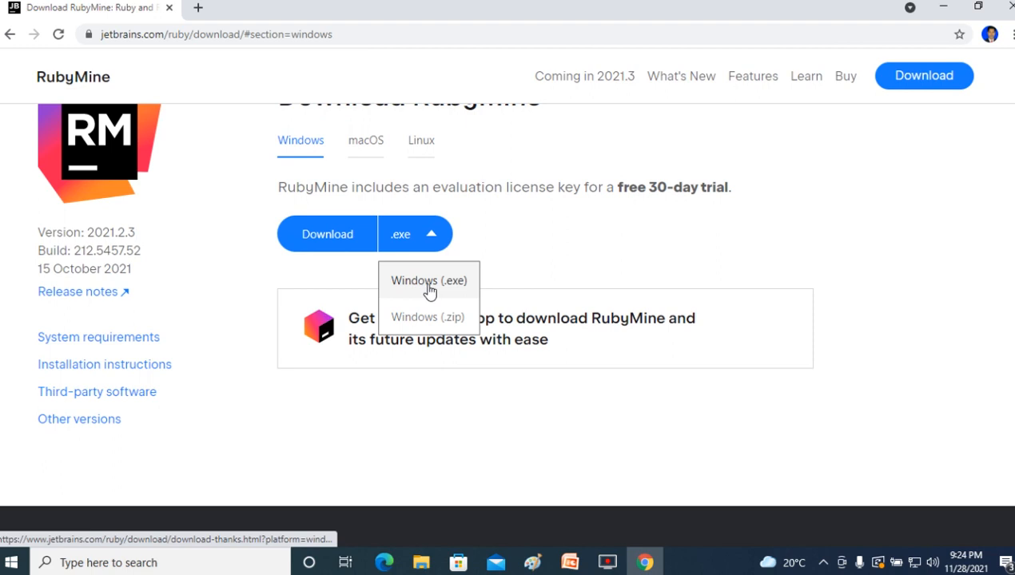
click(429, 284)
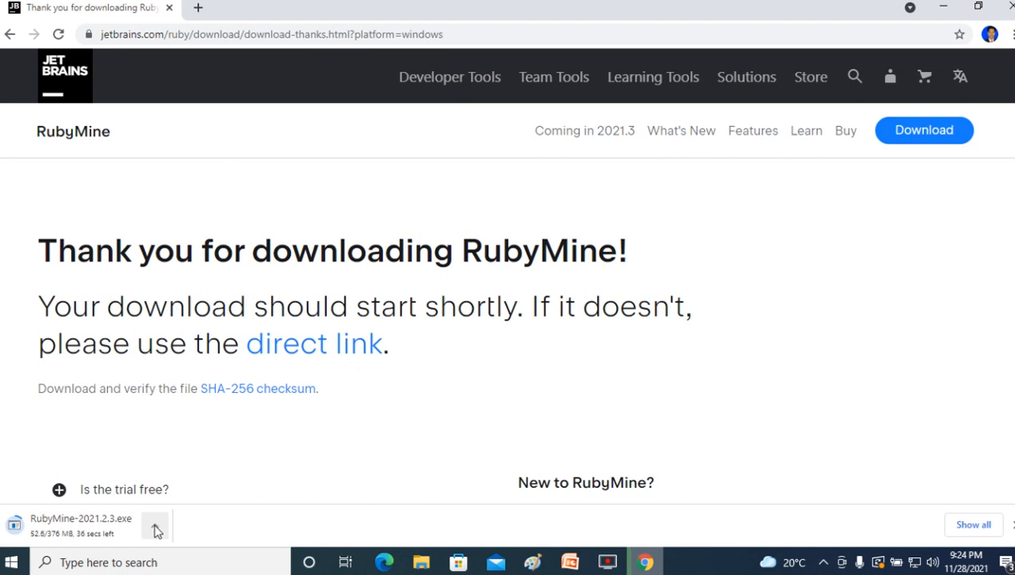
Cancel the running download of RubyMine-2021.2.3.exe.
click(155, 531)
click(174, 505)
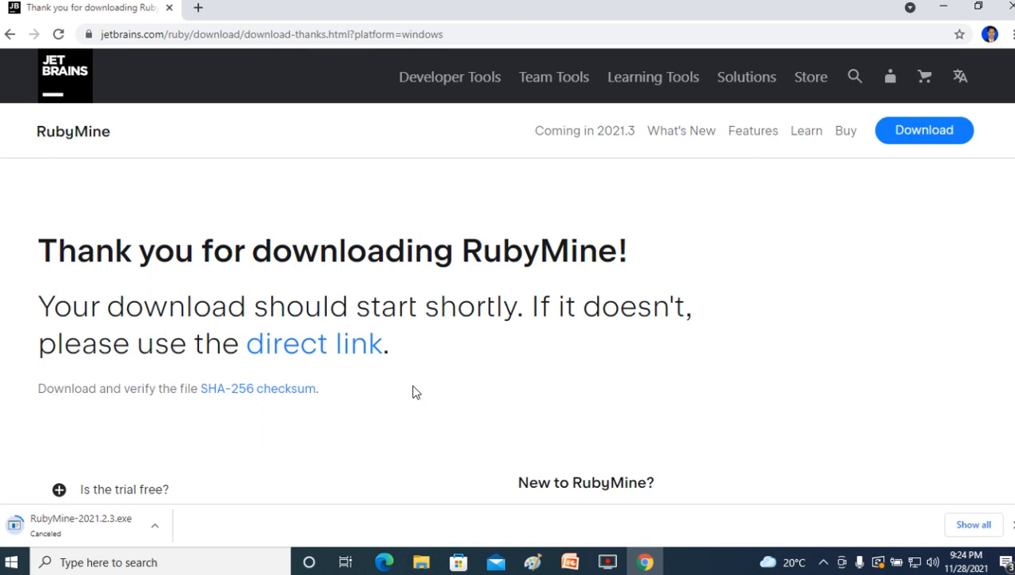
Switch to File Explorer, launch the RubyMine-2021.2.3 installer from the Softwares folder, and minimize the windows covering the desktop.
click(420, 561)
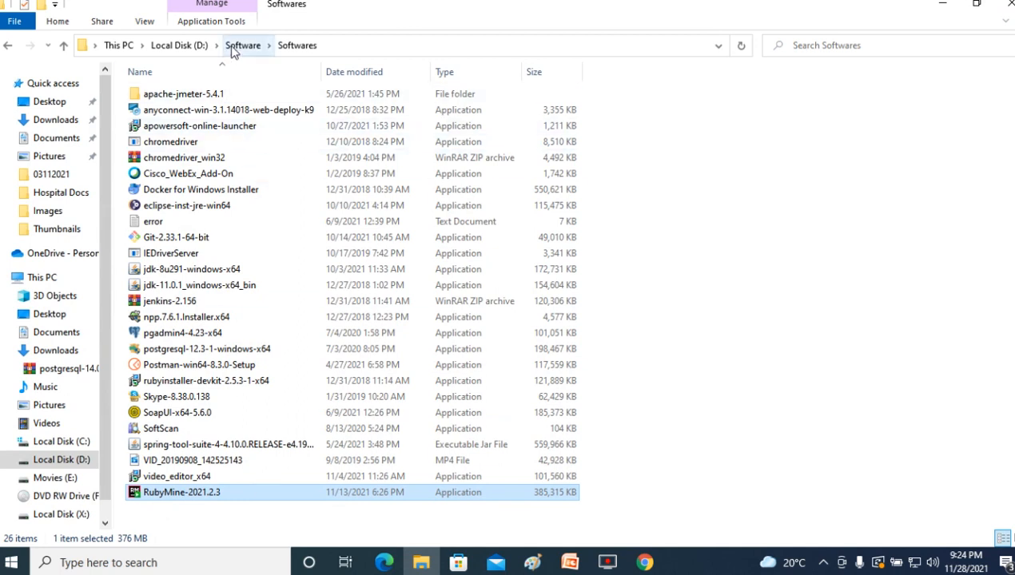
double_click(182, 496)
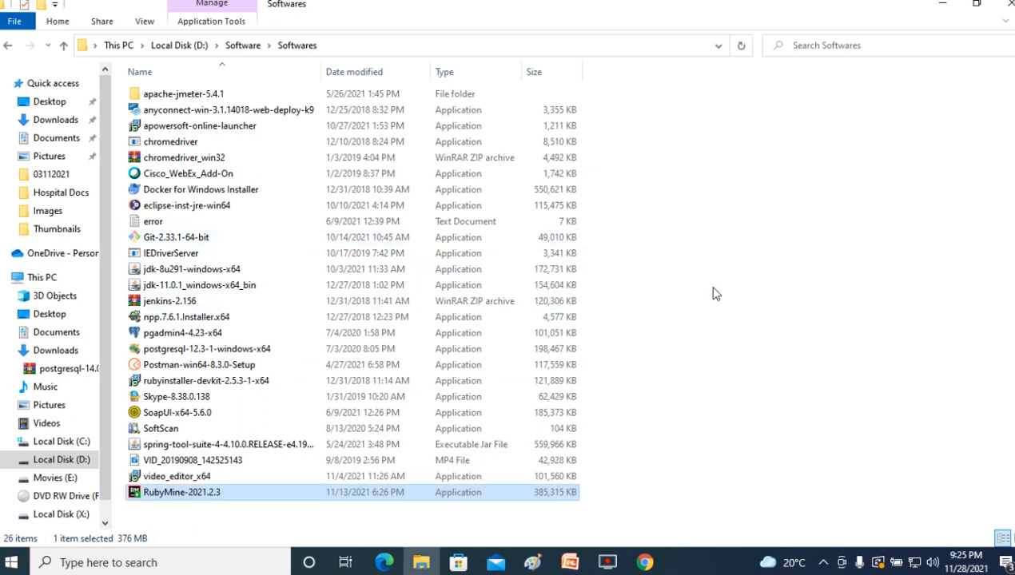
click(945, 11)
click(944, 11)
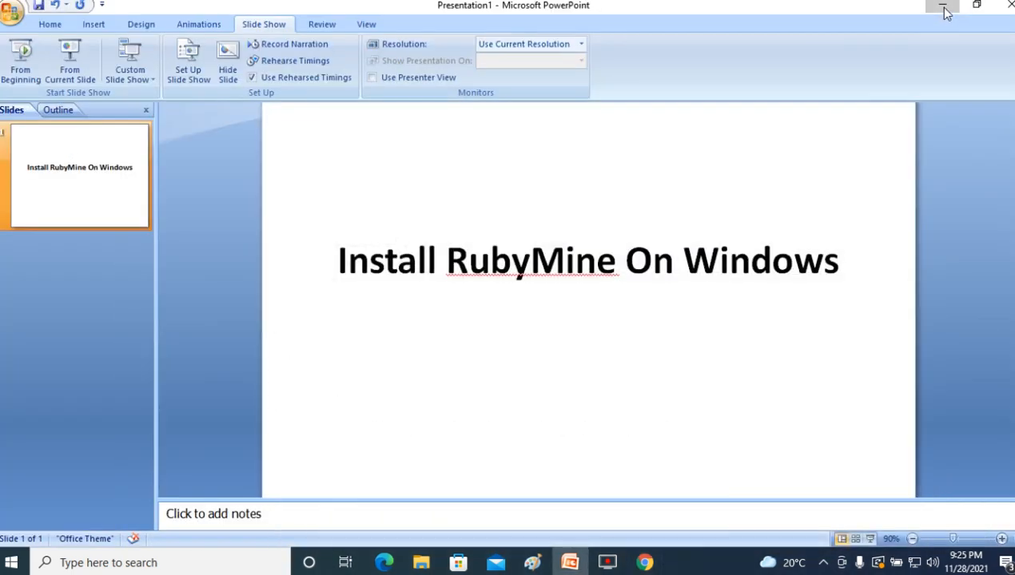
Minimize the presentation and proceed through RubyMine Setup with the destination folder C:\Program Files\JetBrains\RubyMine 2021.2.3.
click(944, 10)
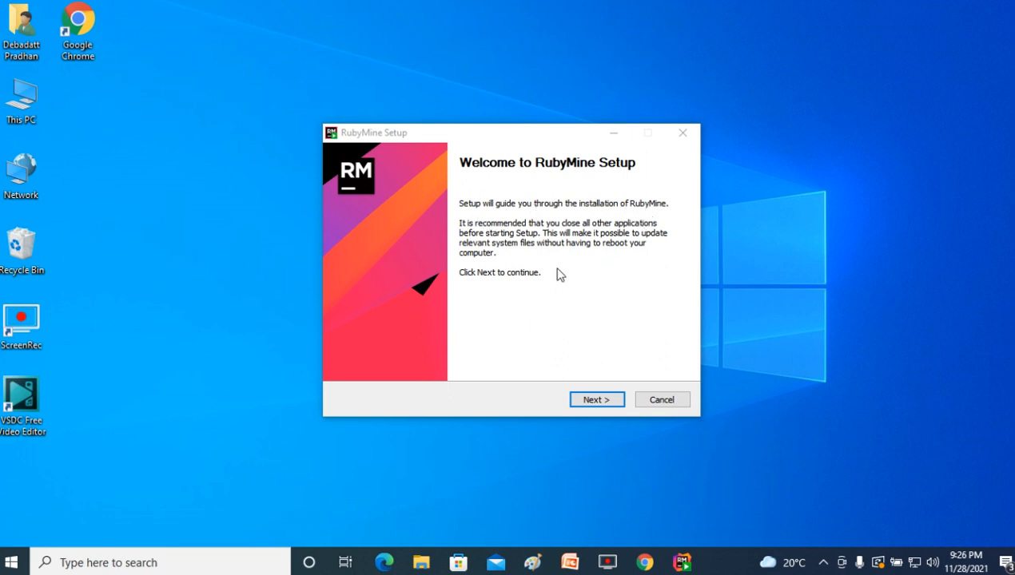
click(593, 404)
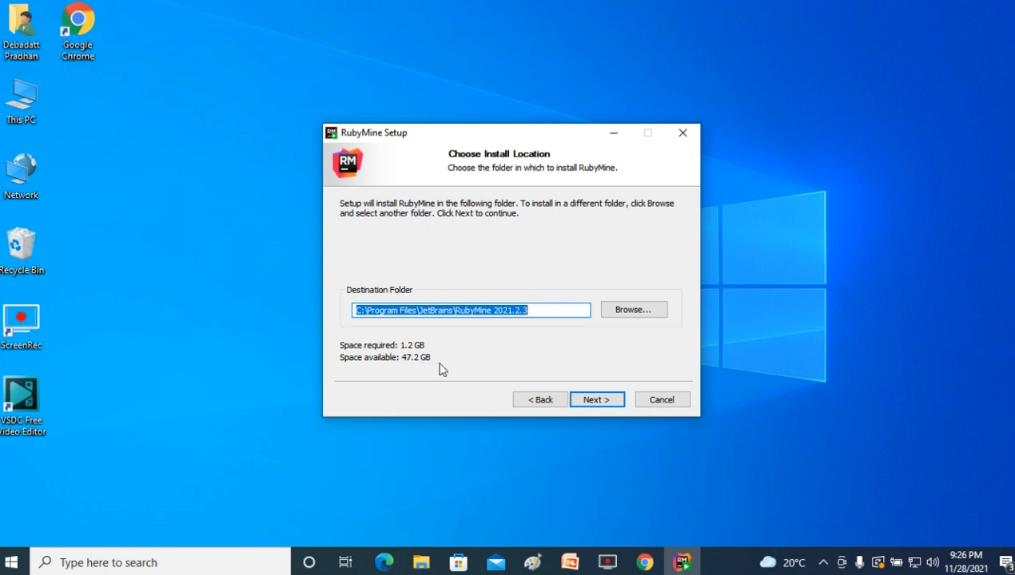
click(607, 403)
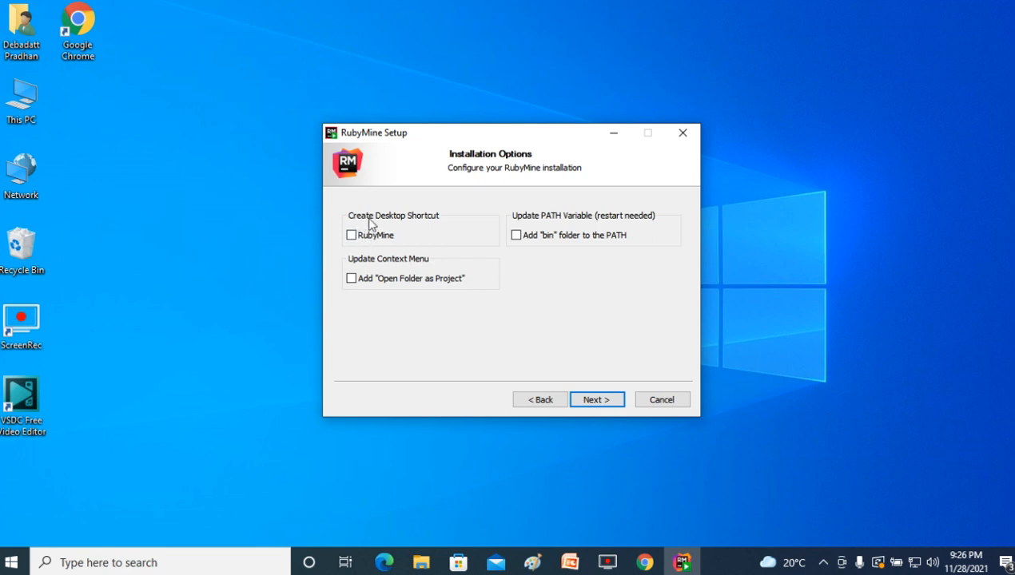
Install RubyMine with a desktop shortcut and the "Open Folder as Project" context entry, and finish setup with the manual reboot option.
click(352, 235)
click(351, 278)
click(605, 403)
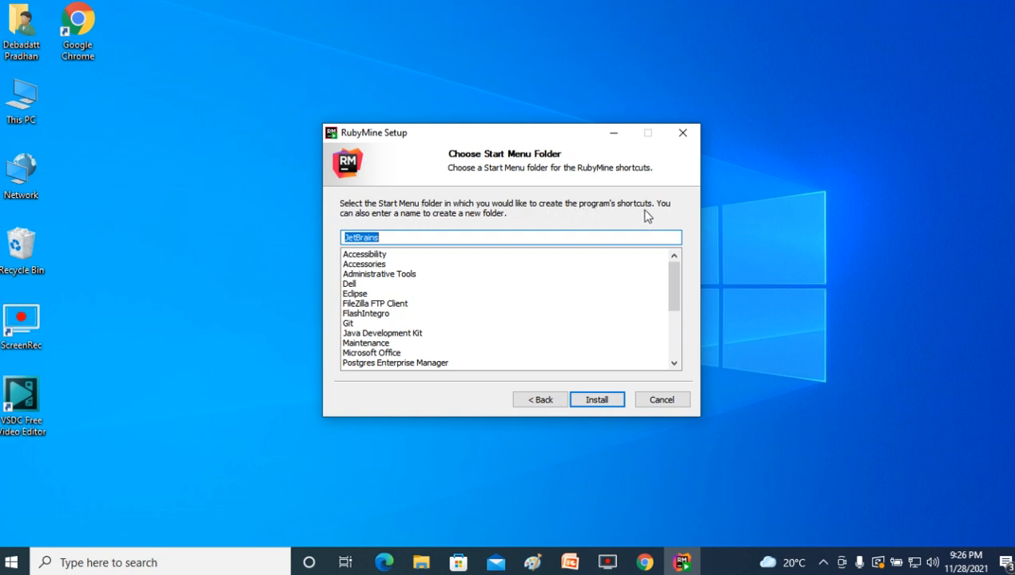
click(597, 400)
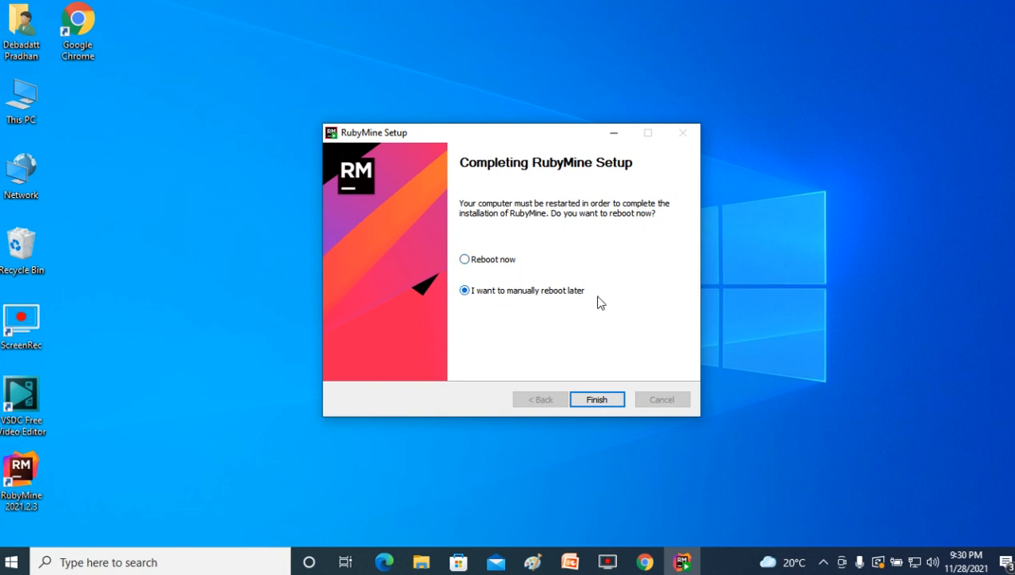
click(598, 402)
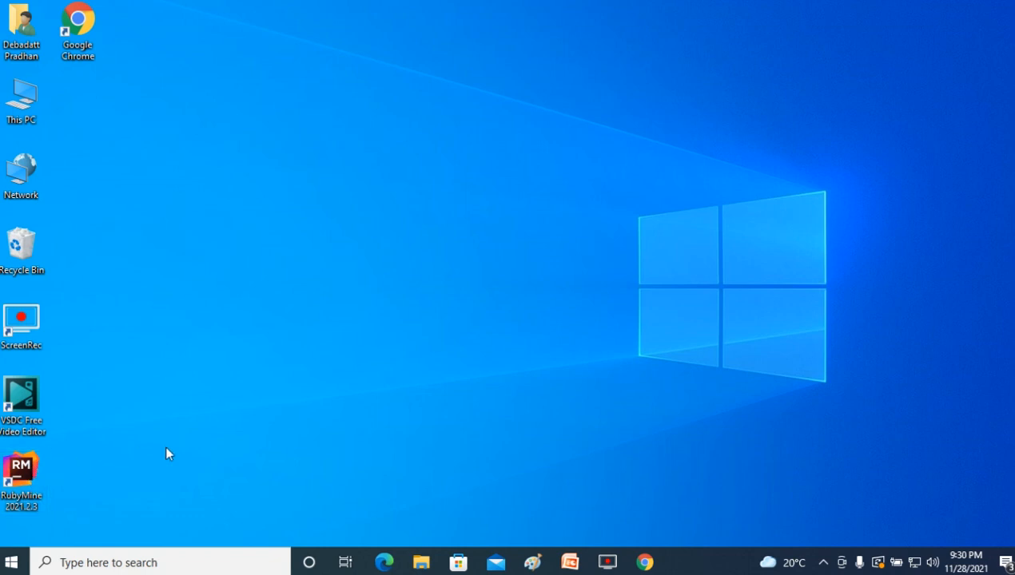
Launch RubyMine 2021.2.3 from the desktop and choose not to import settings.
double_click(20, 483)
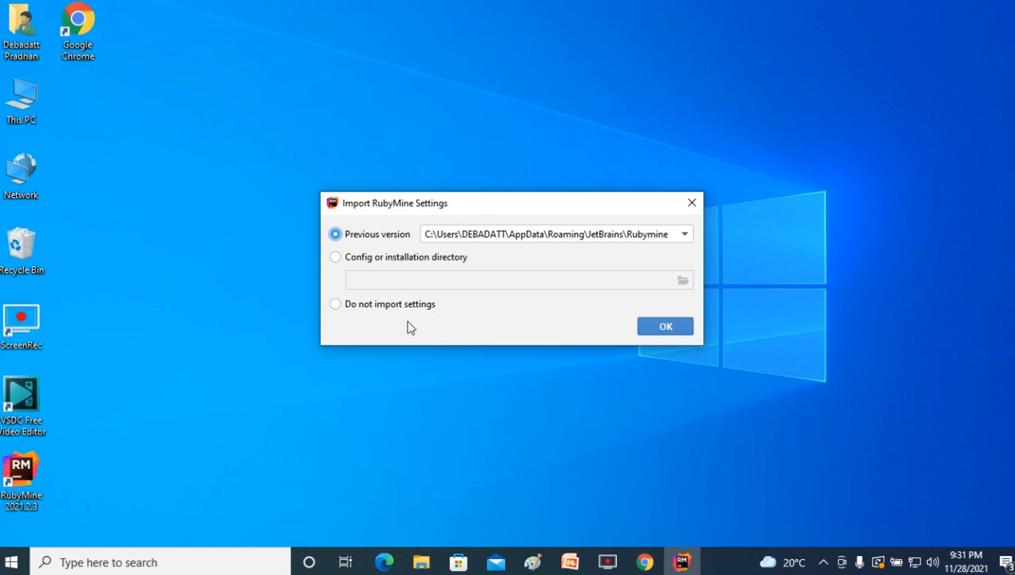
click(335, 304)
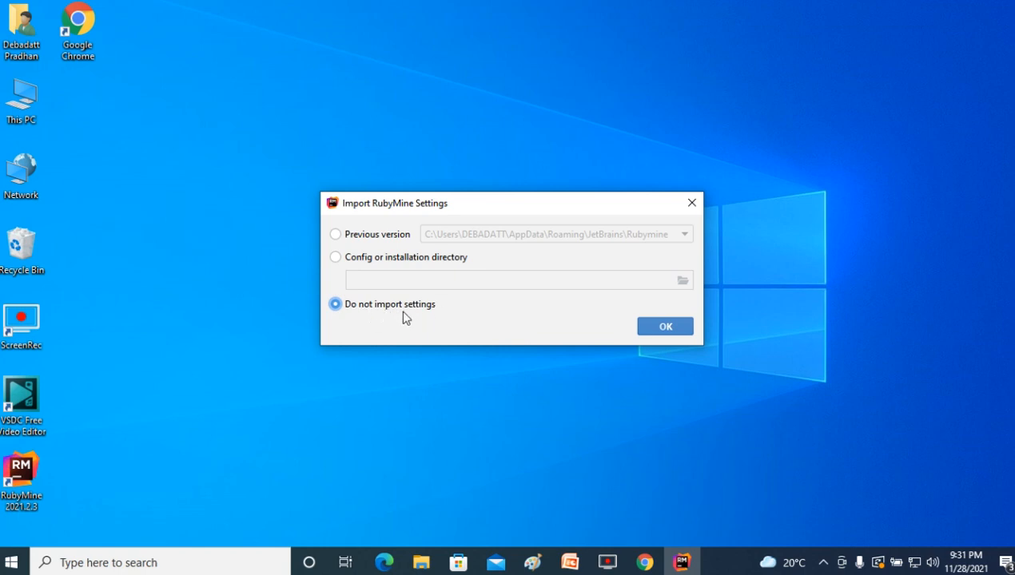
click(663, 328)
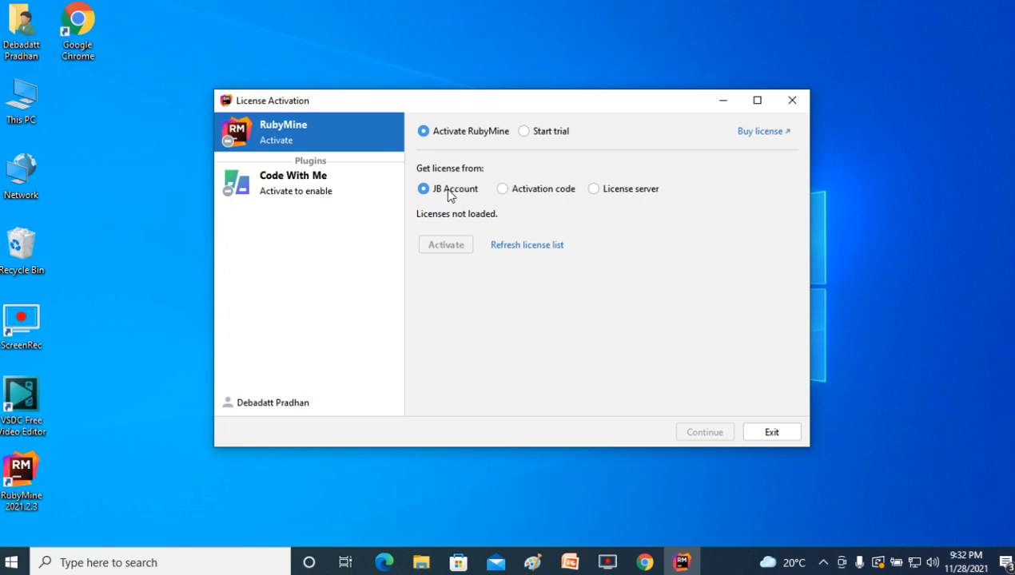
Start the RubyMine trial, check the options for activating a new license, and continue to the welcome screen.
click(524, 132)
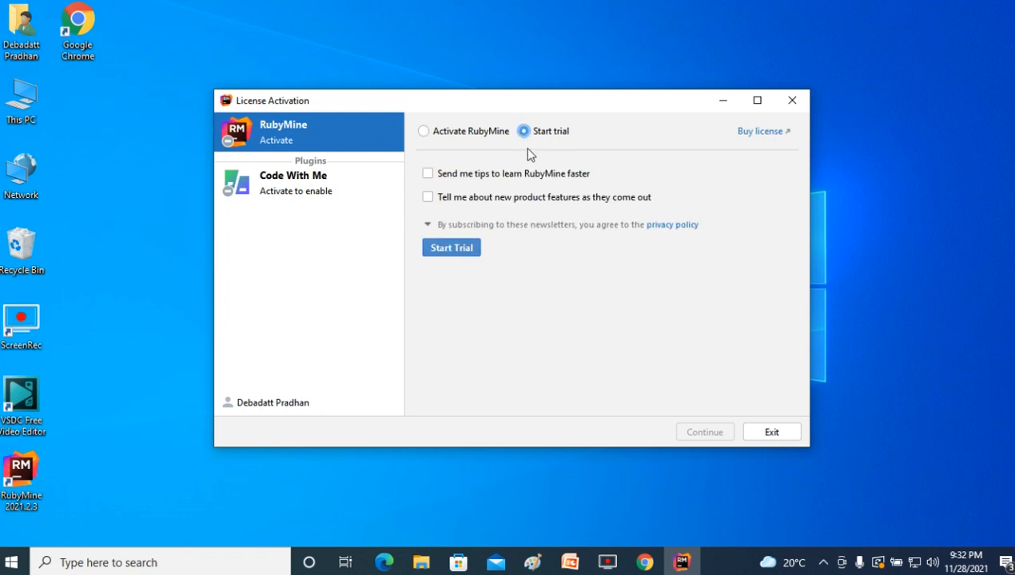
click(452, 250)
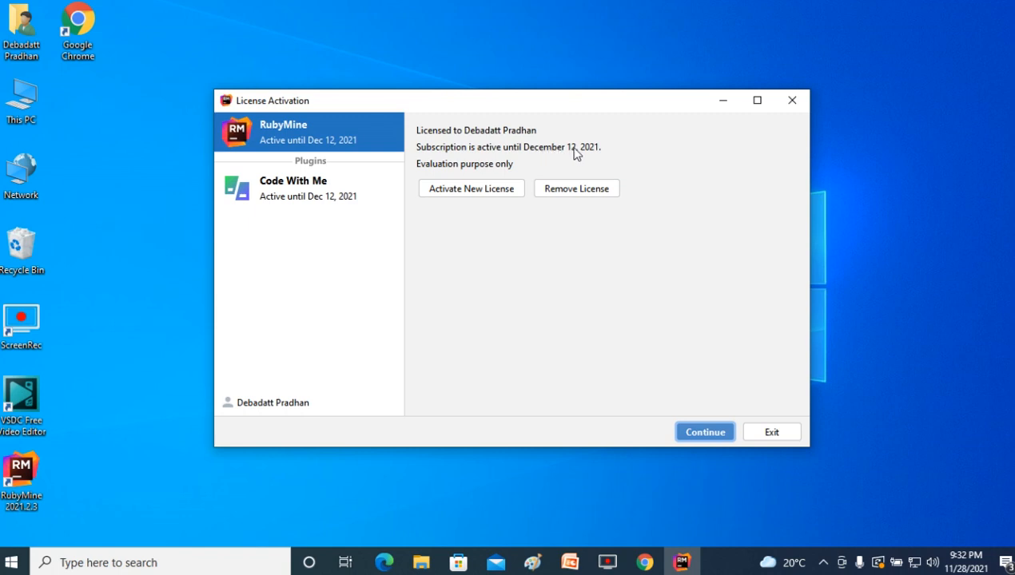
click(471, 196)
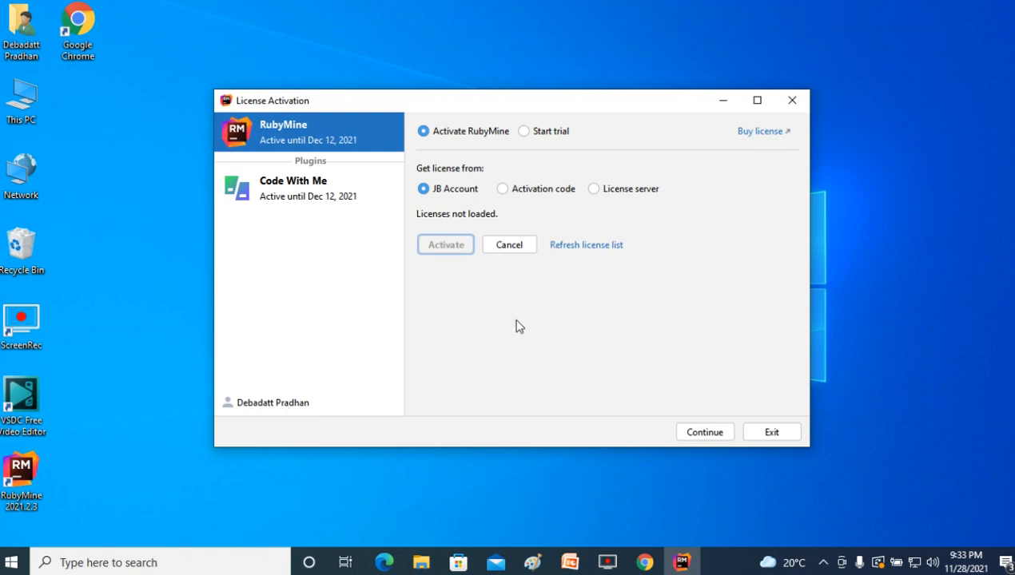
click(524, 132)
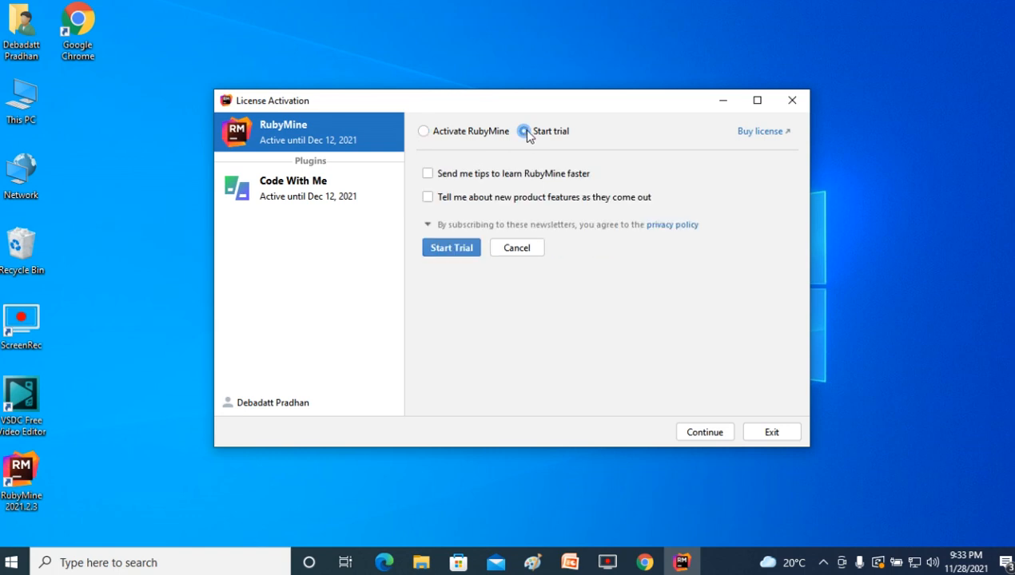
click(704, 434)
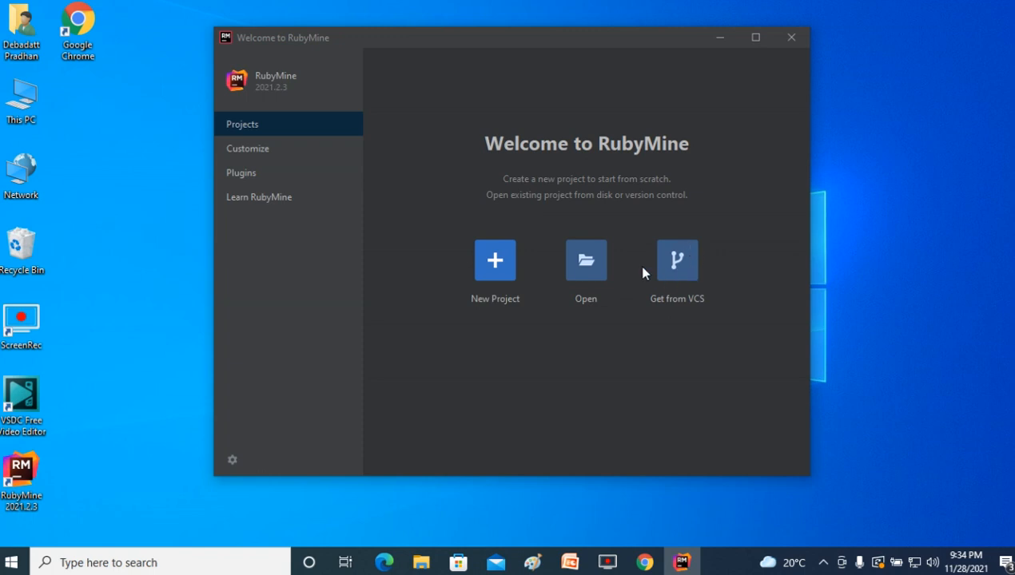
Examine the customization settings and browse the featured and new plugins in the plugin marketplace.
click(244, 151)
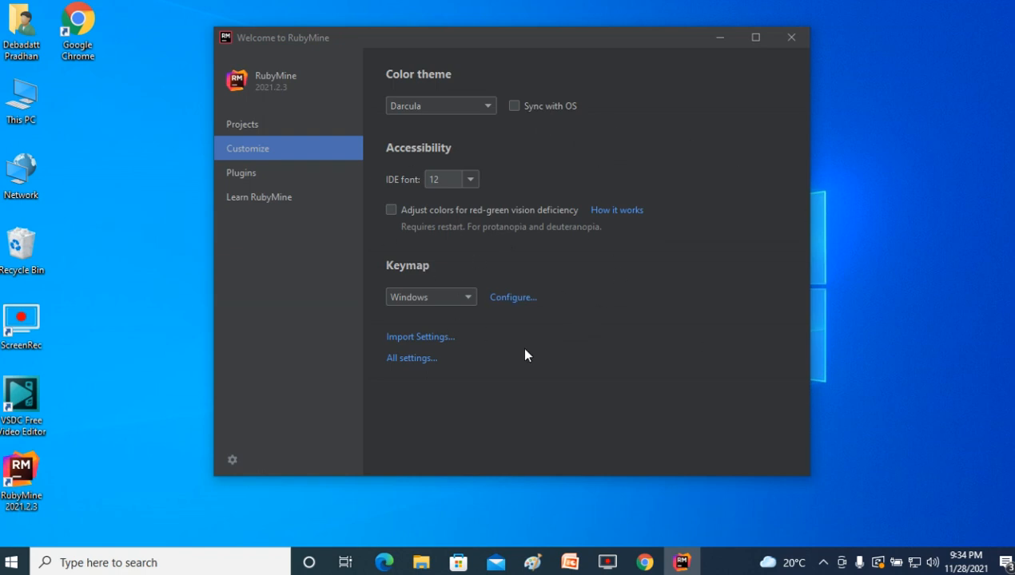
click(235, 175)
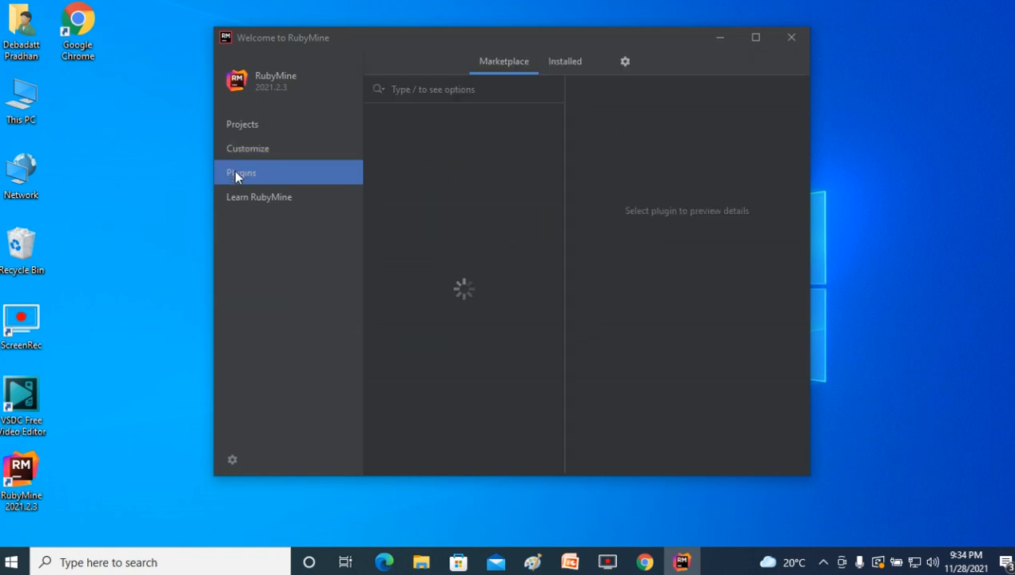
click(494, 144)
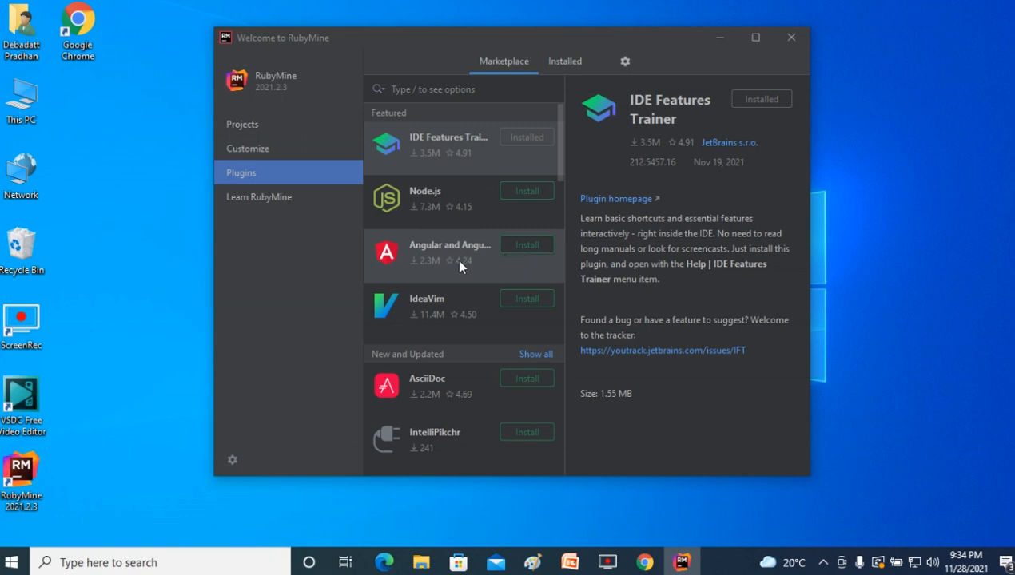
scroll(459, 264, down, 1)
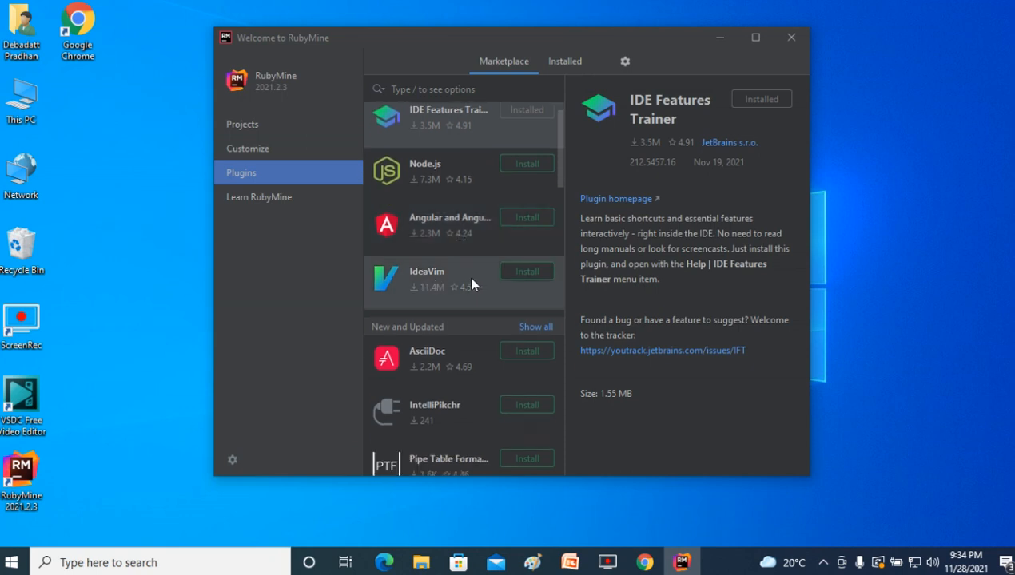
scroll(468, 280, down, 2)
scroll(473, 372, down, 2)
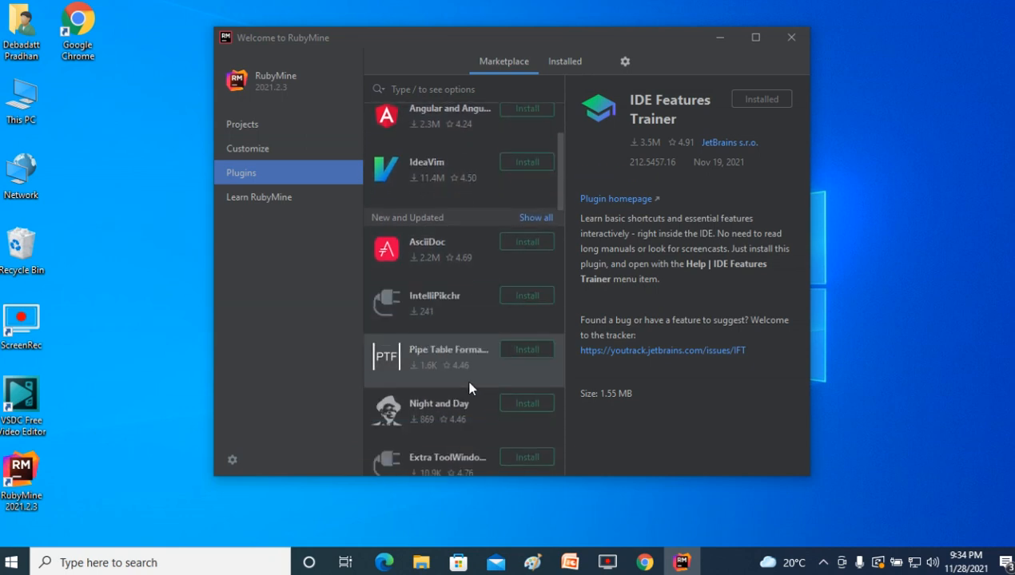
scroll(468, 387, down, 2)
scroll(470, 370, up, 7)
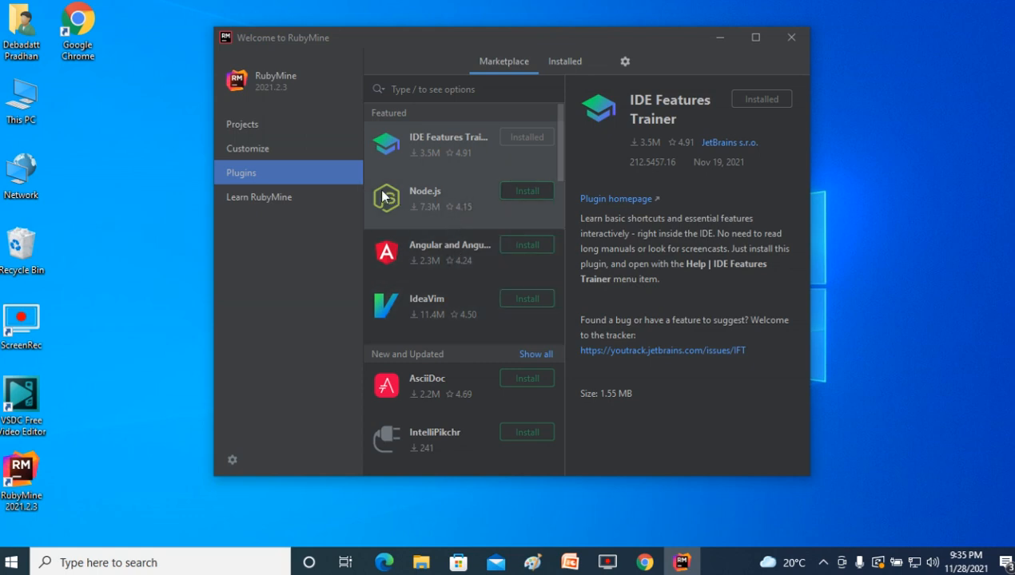
Maximize the welcome window, start a new empty project, and name its folder FirstProject.
click(754, 39)
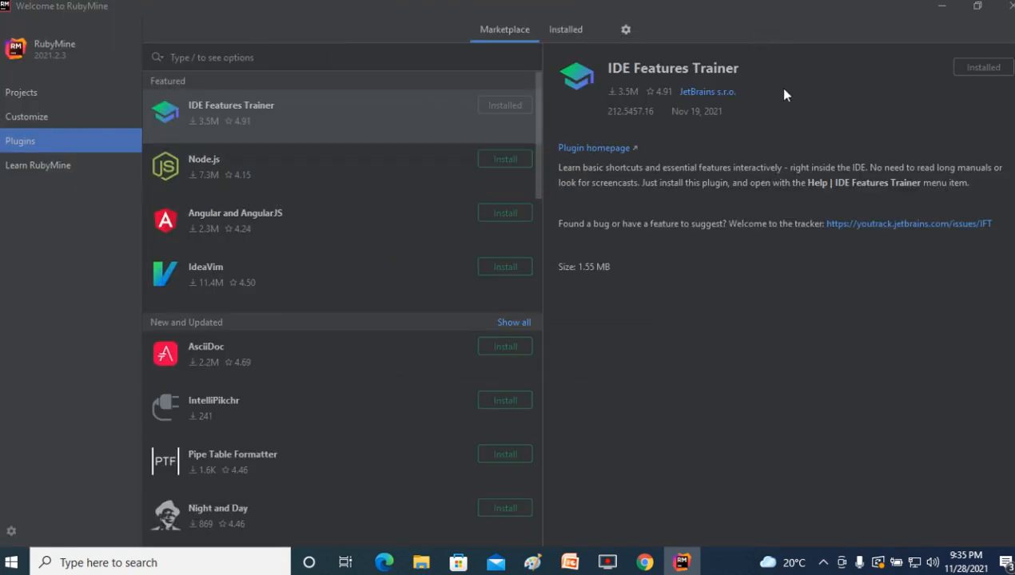
click(18, 96)
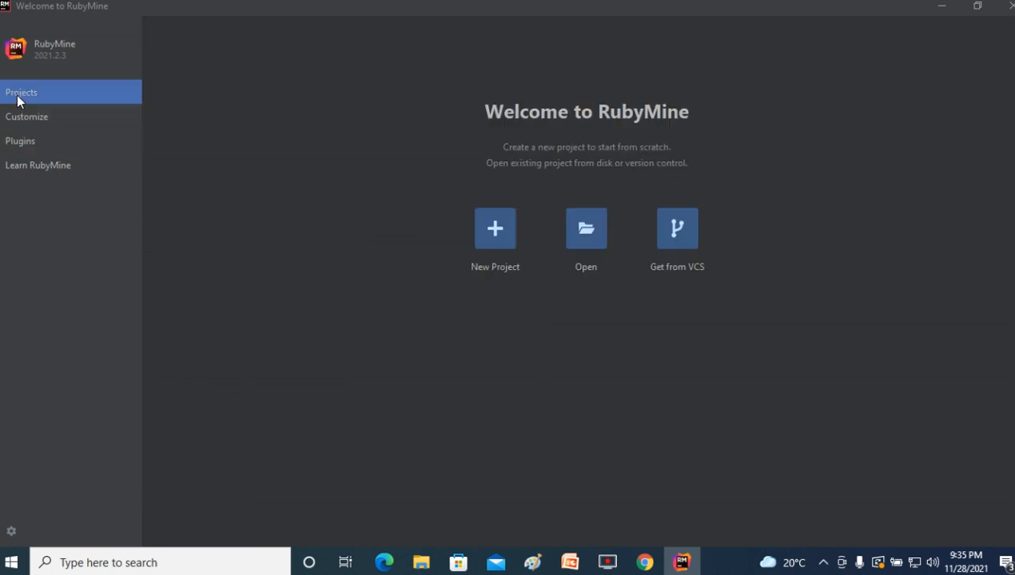
click(496, 232)
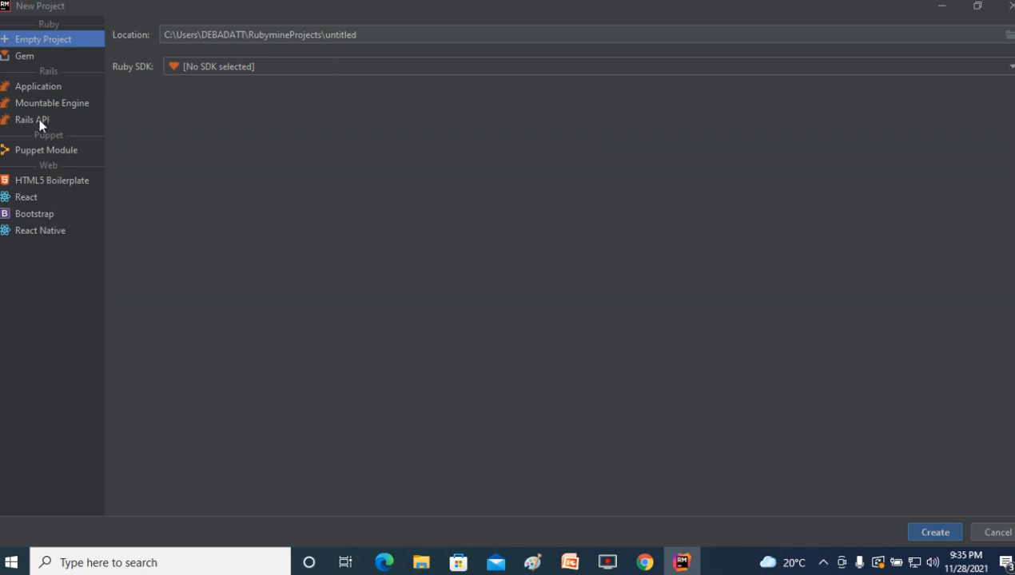
drag(327, 34, 388, 36)
text(FirstProject)
Add C:\Ruby27\bin\ruby.exe as the Ruby SDK and create the project.
click(216, 71)
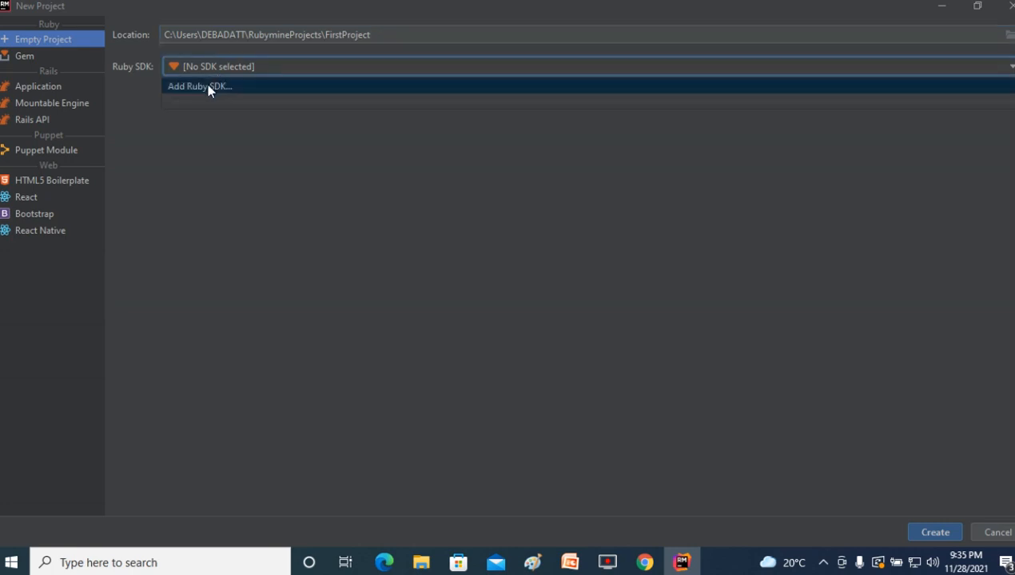
click(206, 86)
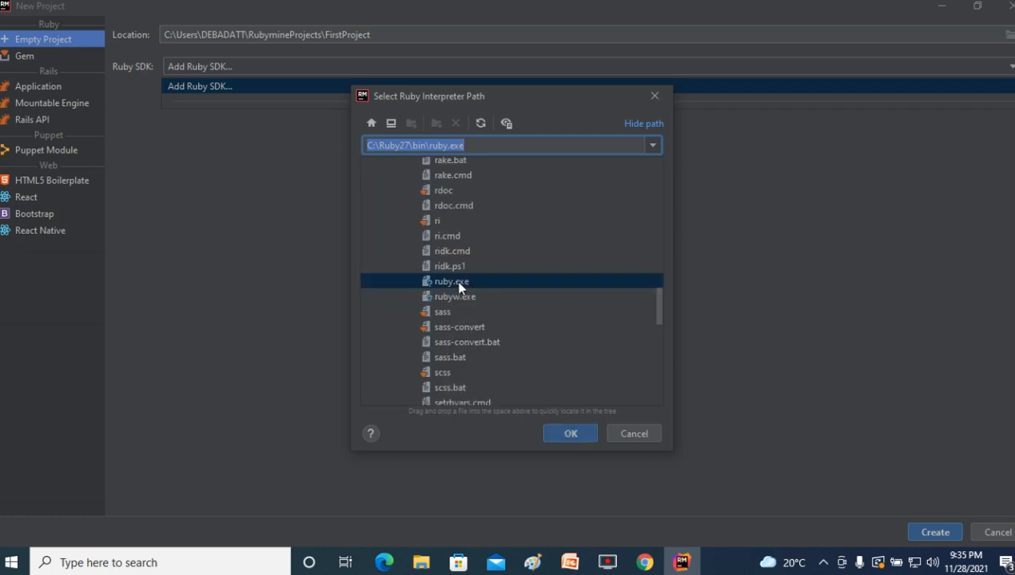
click(462, 282)
click(575, 431)
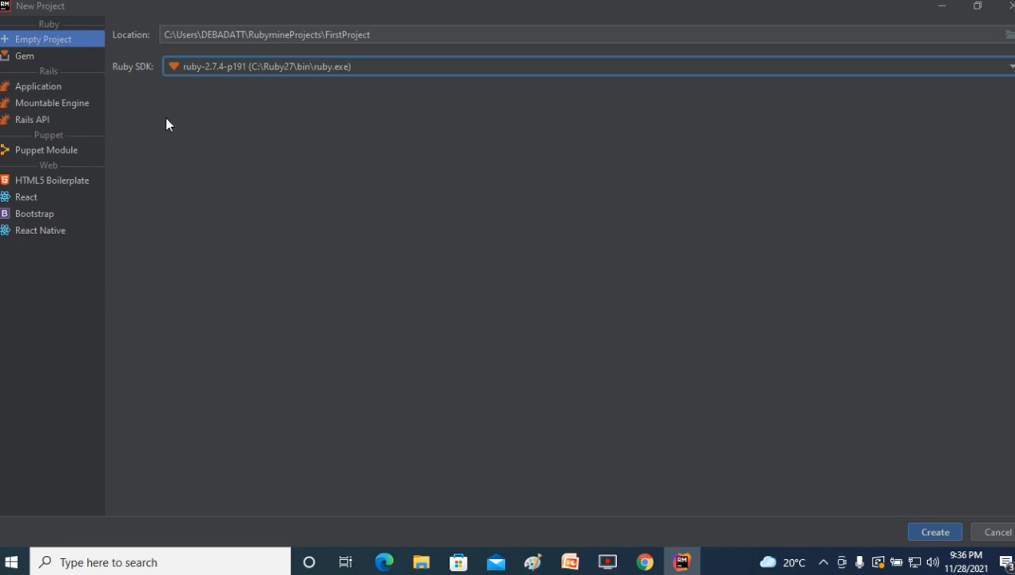
click(936, 533)
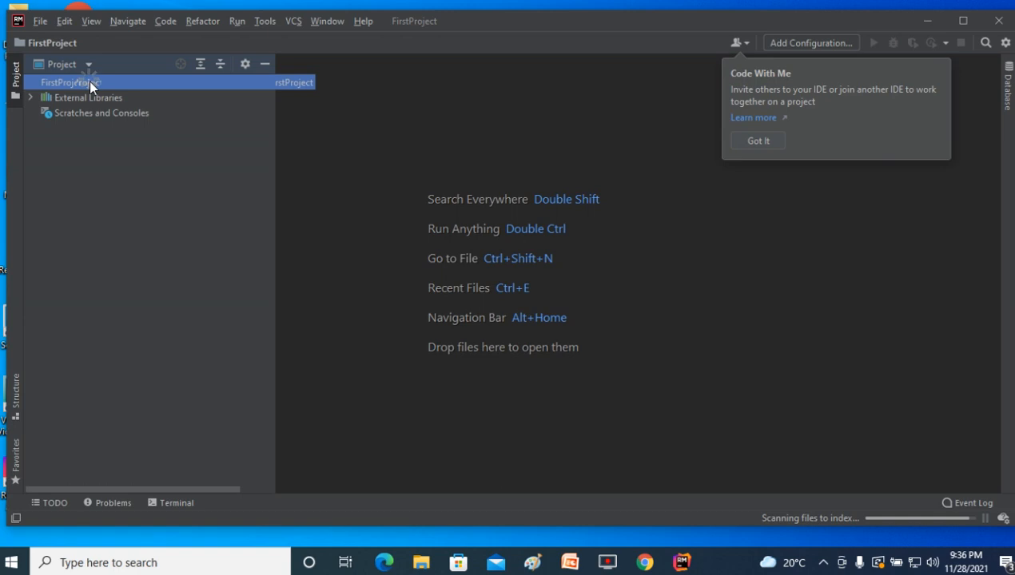
Create a Ruby file named HelloWorld in FirstProject and dismiss the Code With Me notice.
right_click(90, 85)
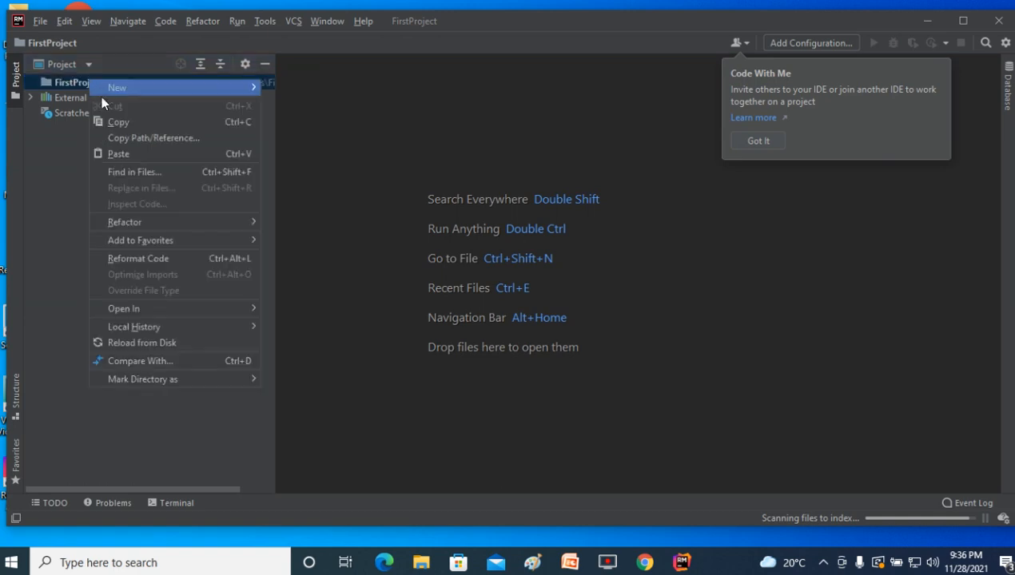
click(246, 84)
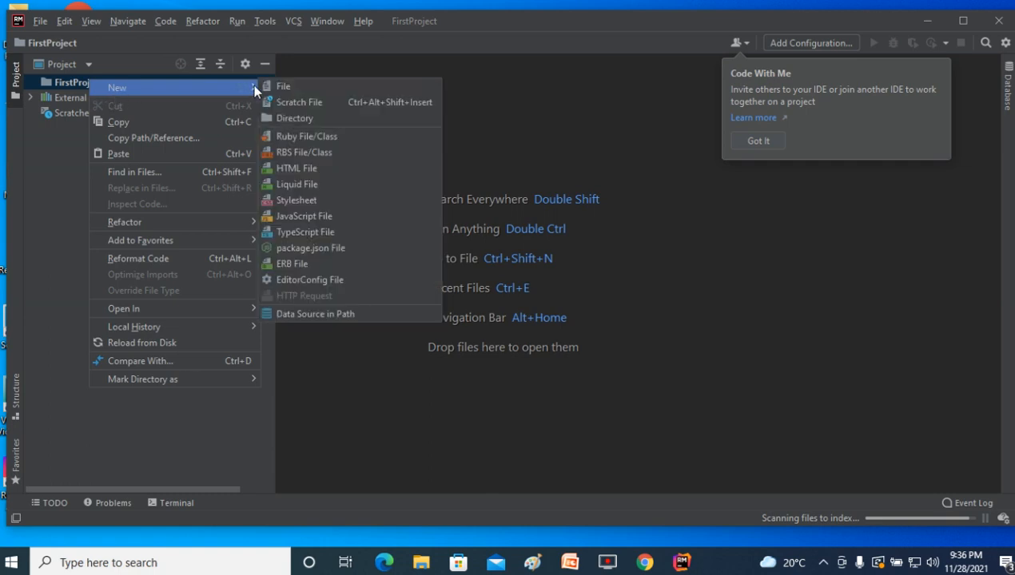
click(297, 137)
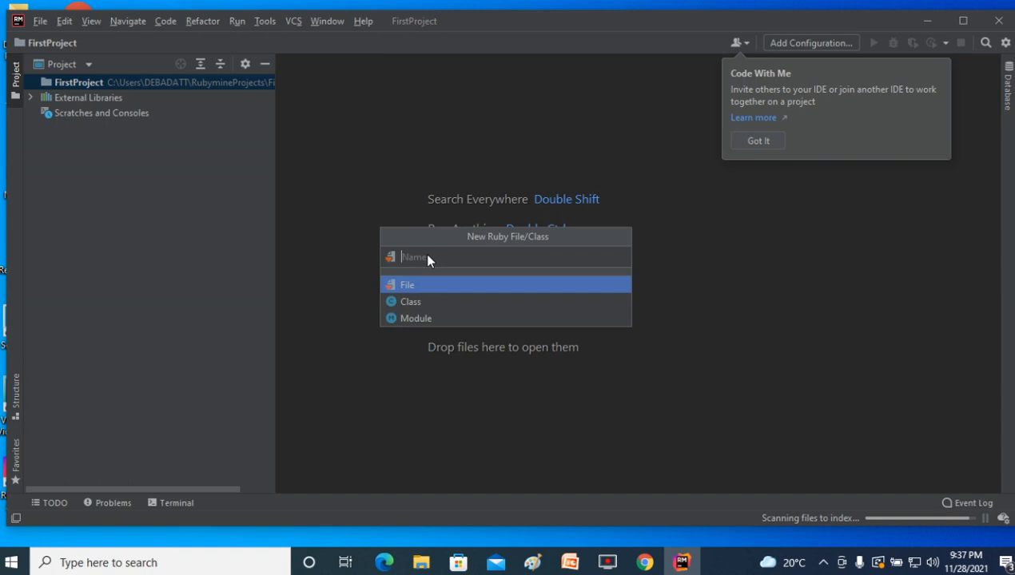
text(HelloWorld)
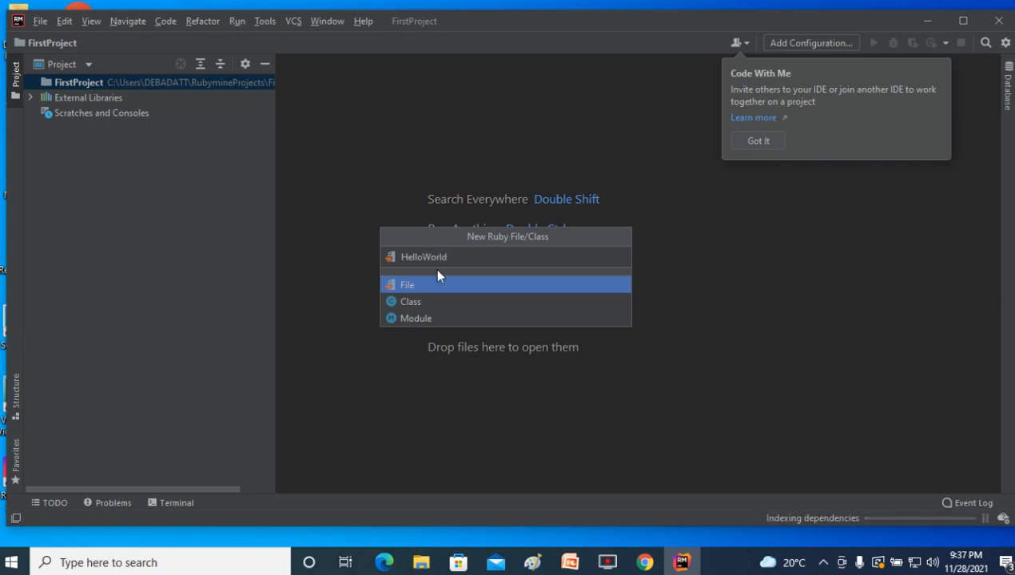
click(405, 282)
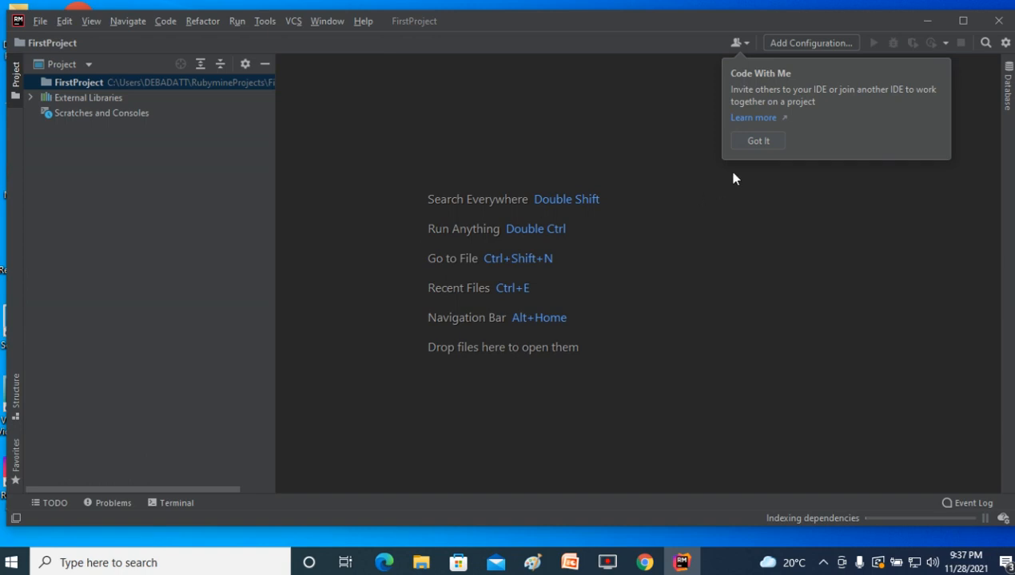
click(748, 141)
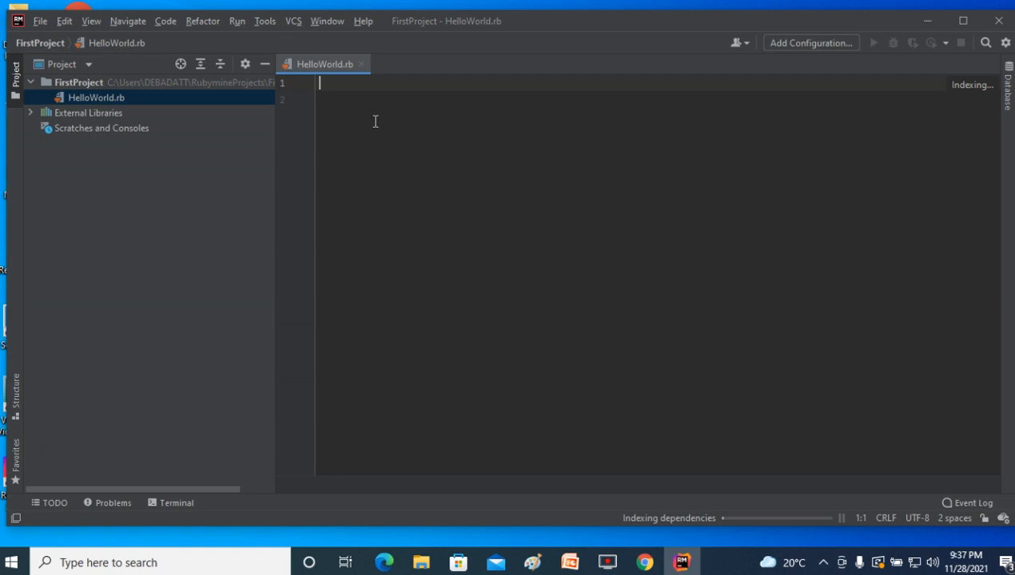
Write the line puts "HelloWorld" in HelloWorld.rb.
text(puts ")
key(BackSpace)
key(BackSpace)
key(BackSpace)
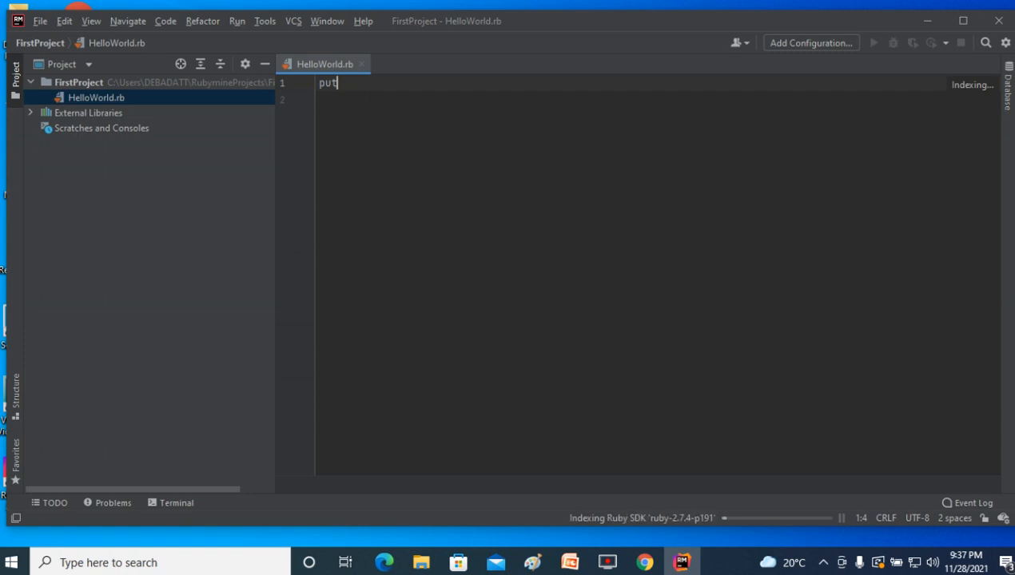
text(s "HelloWorld)
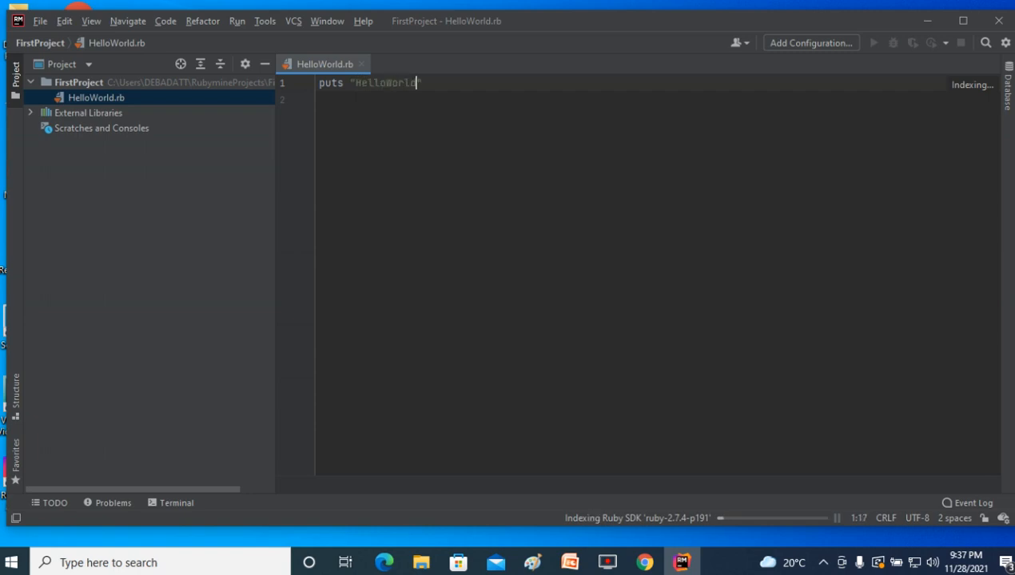
Try to run the HelloWorld script from the Run/Debug Configurations dialog without adding a configuration.
click(438, 85)
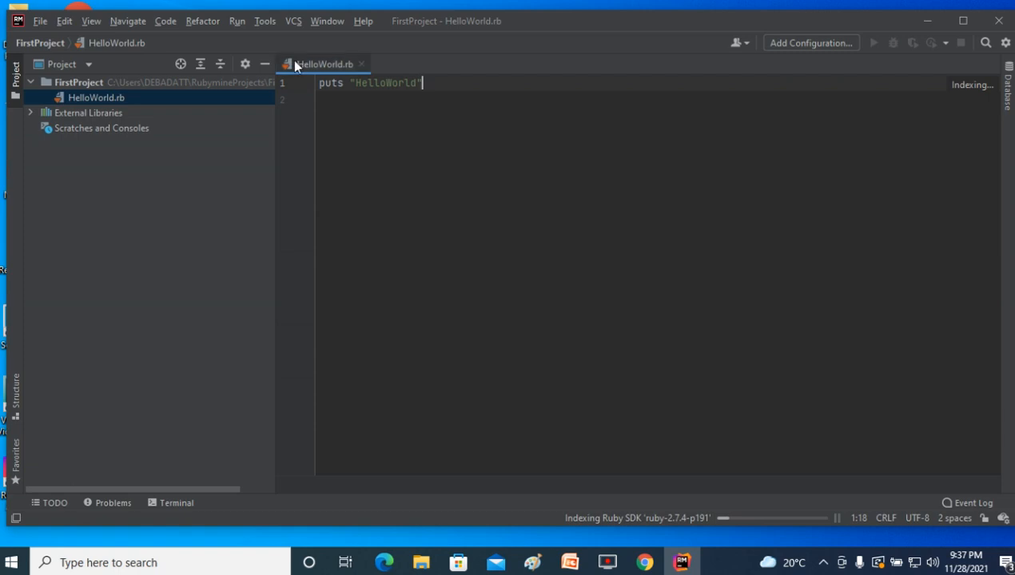
click(237, 22)
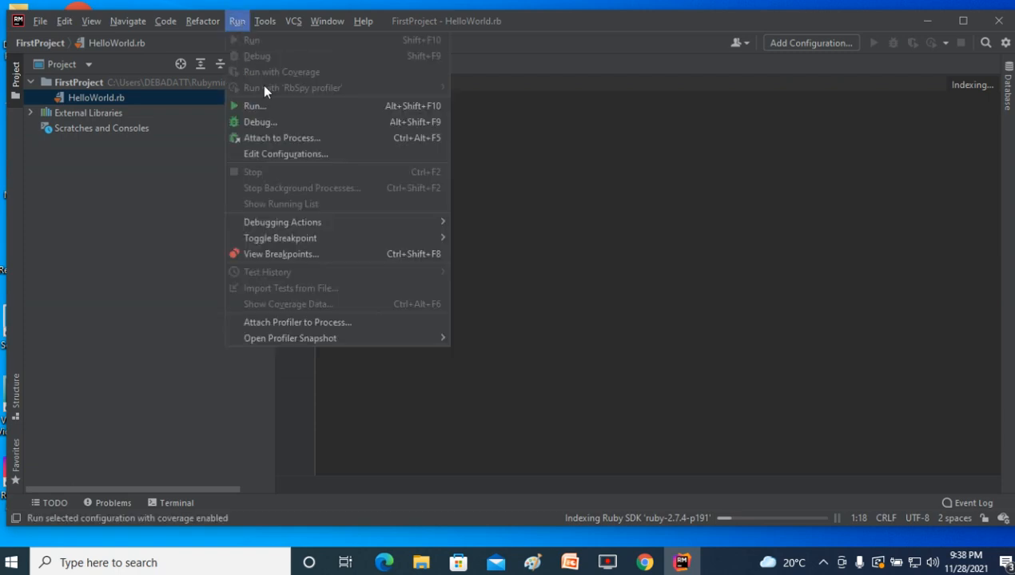
click(262, 106)
click(505, 290)
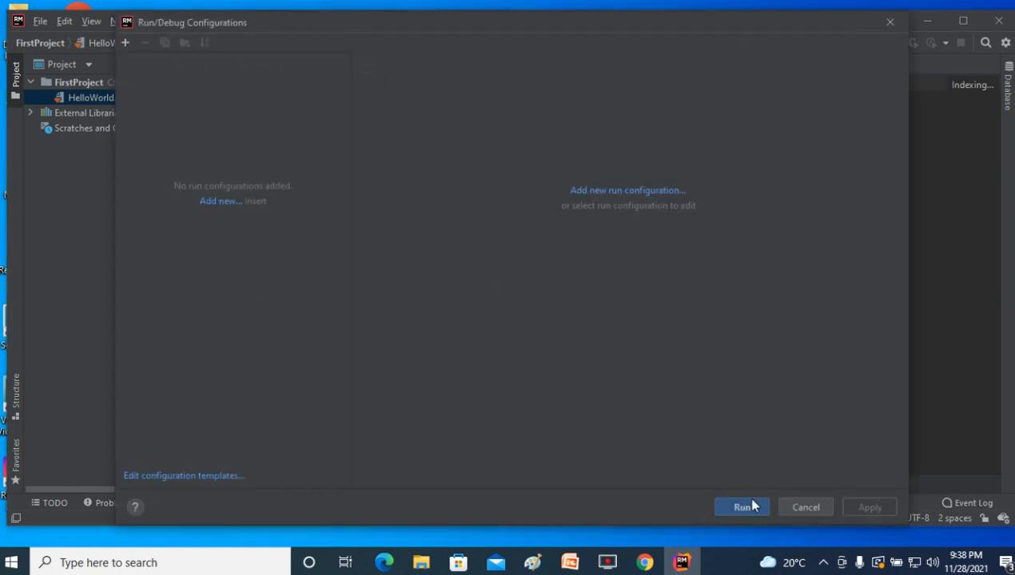
click(590, 192)
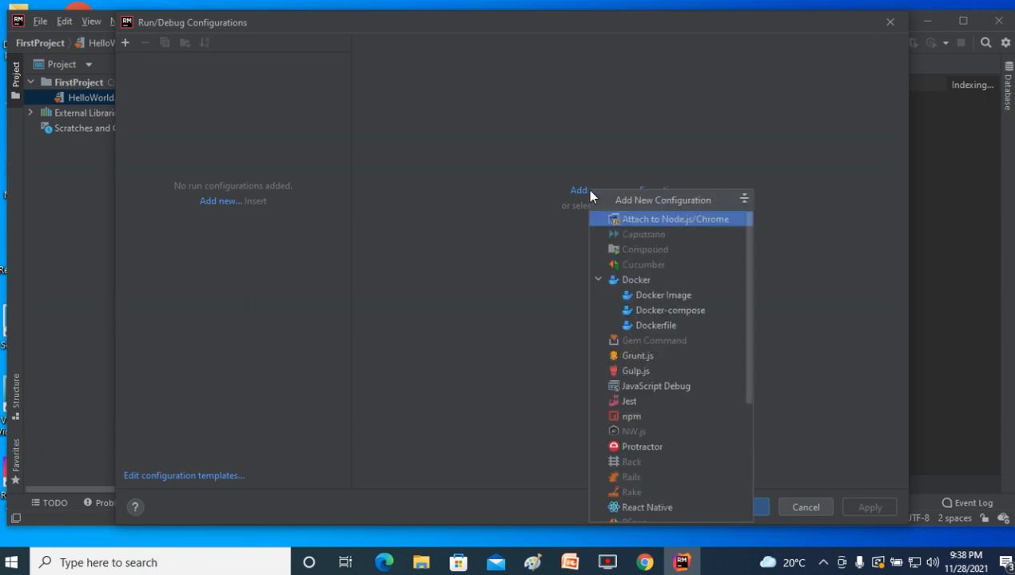
click(577, 192)
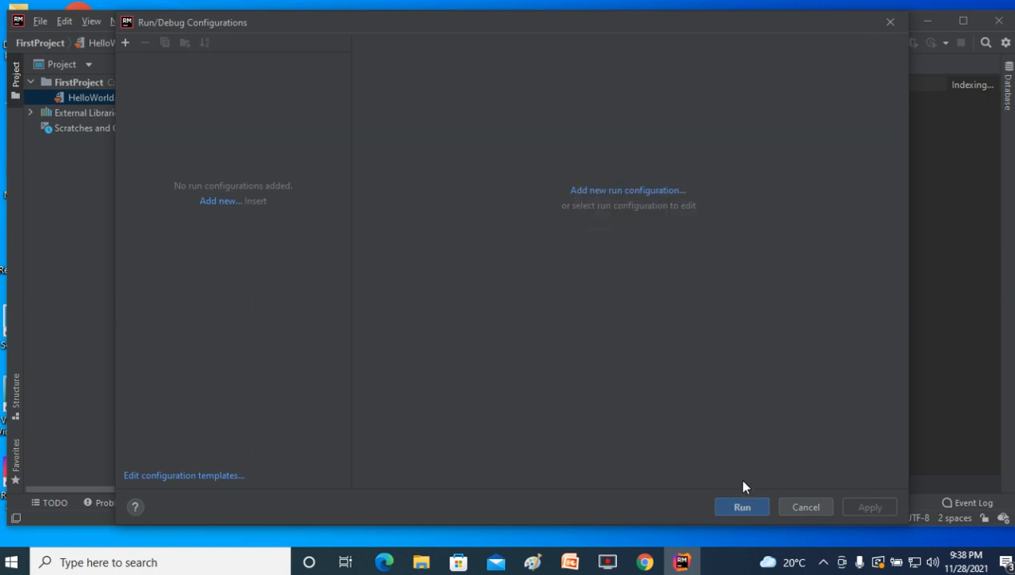
click(748, 508)
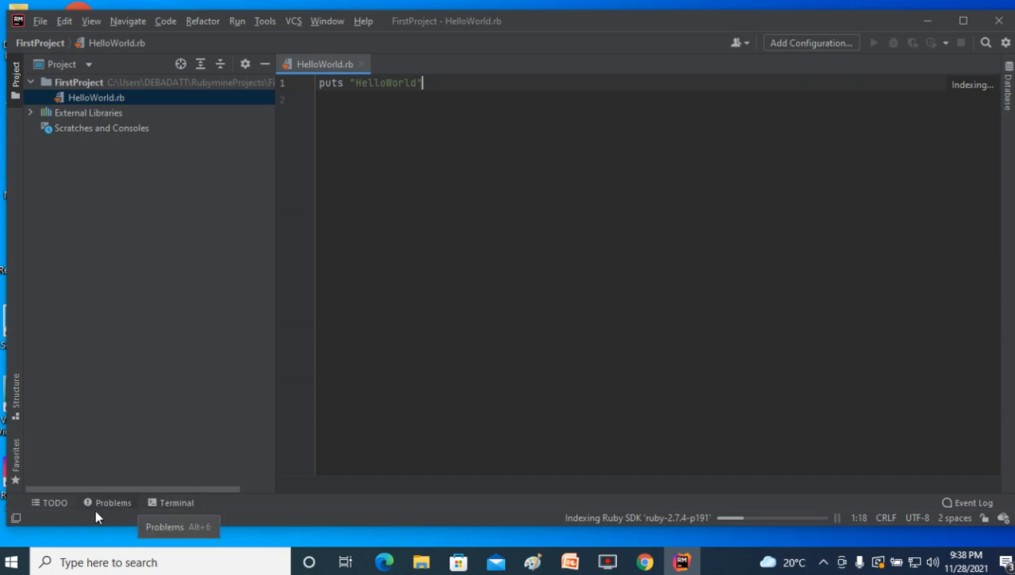
Open the project's terminal and run the script with the command ruby HelloWorld.rb.
click(178, 503)
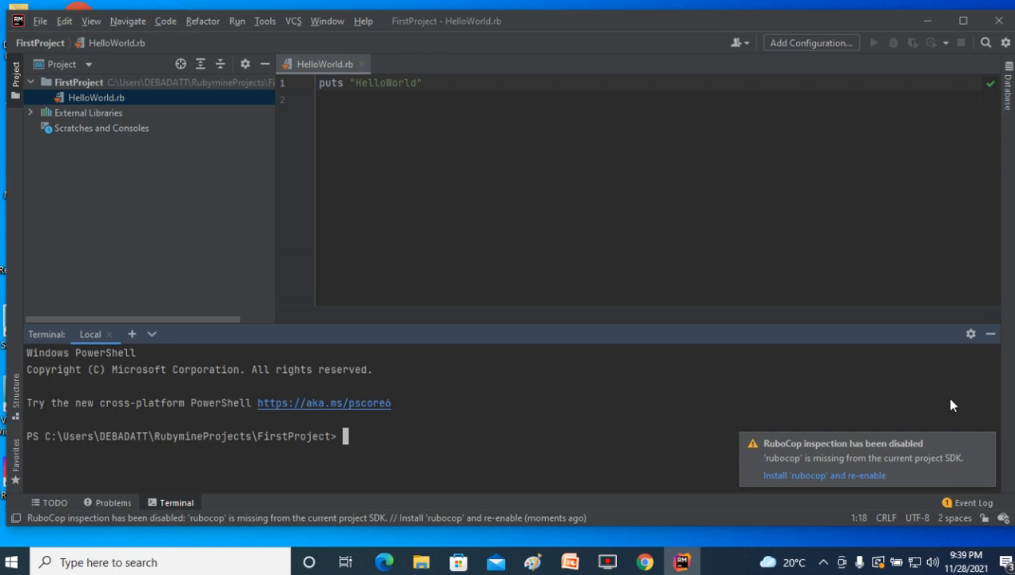
double_click(383, 442)
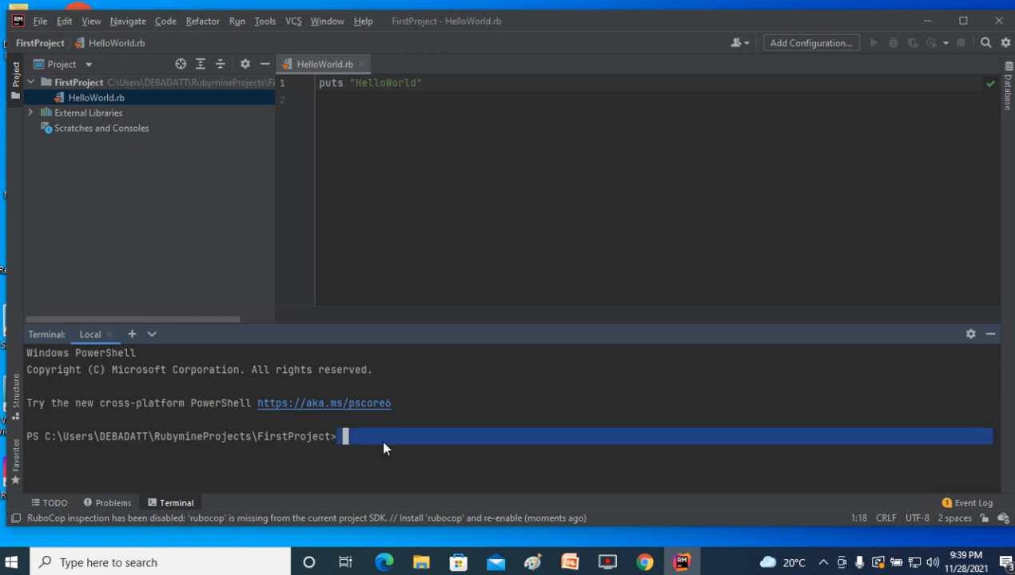
click(379, 438)
text(ruby ruby)
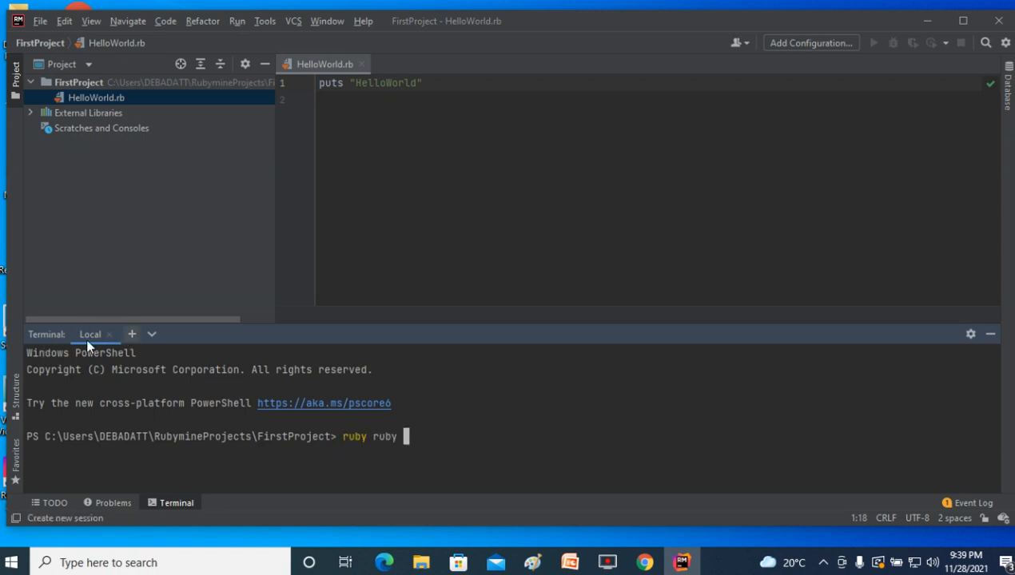
key(BackSpace)
key(BackSpace)
key(BackSpace)
key(BackSpace)
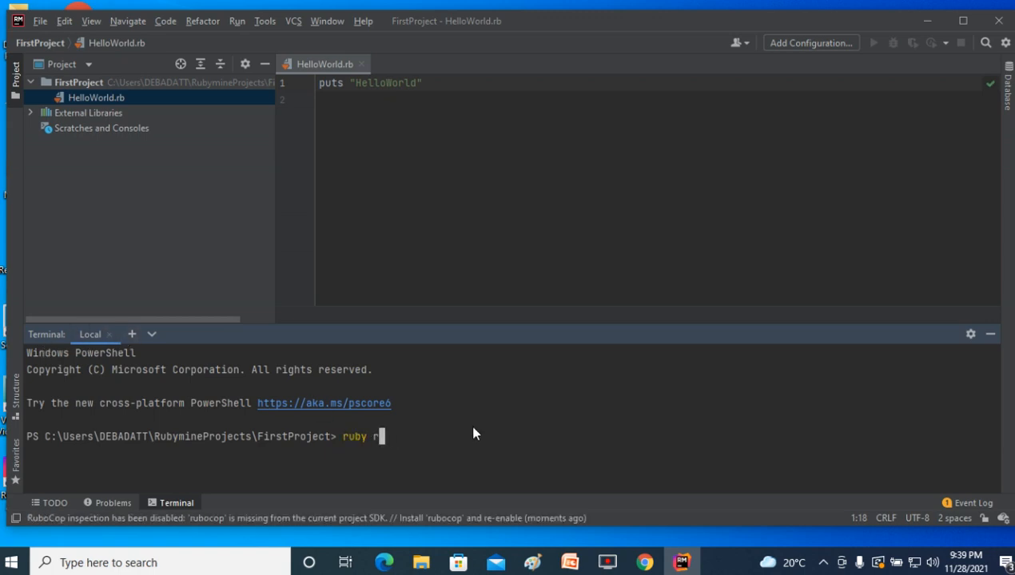
key(BackSpace)
text(HelloWorld)
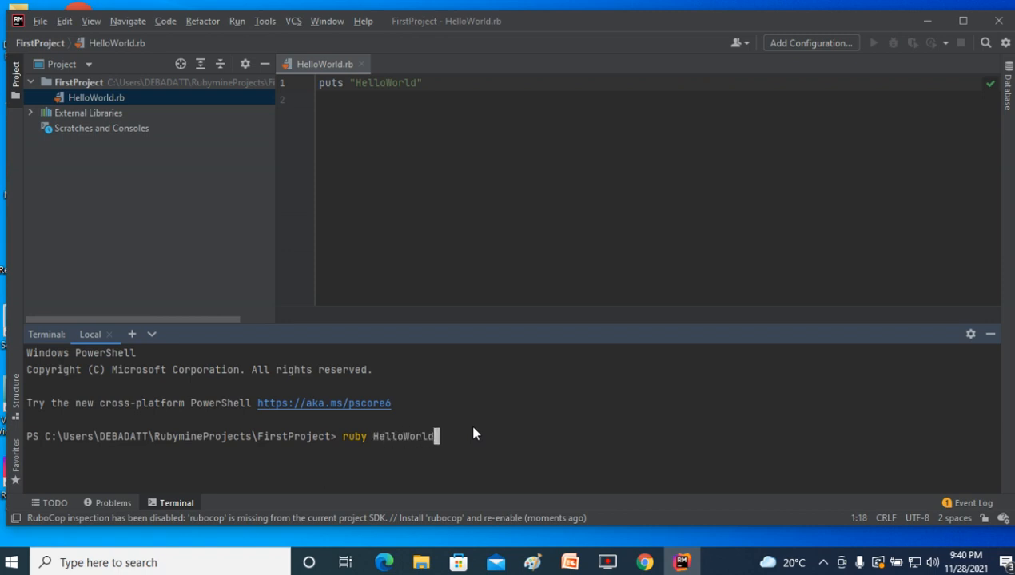
text(.rb)
key(Return)
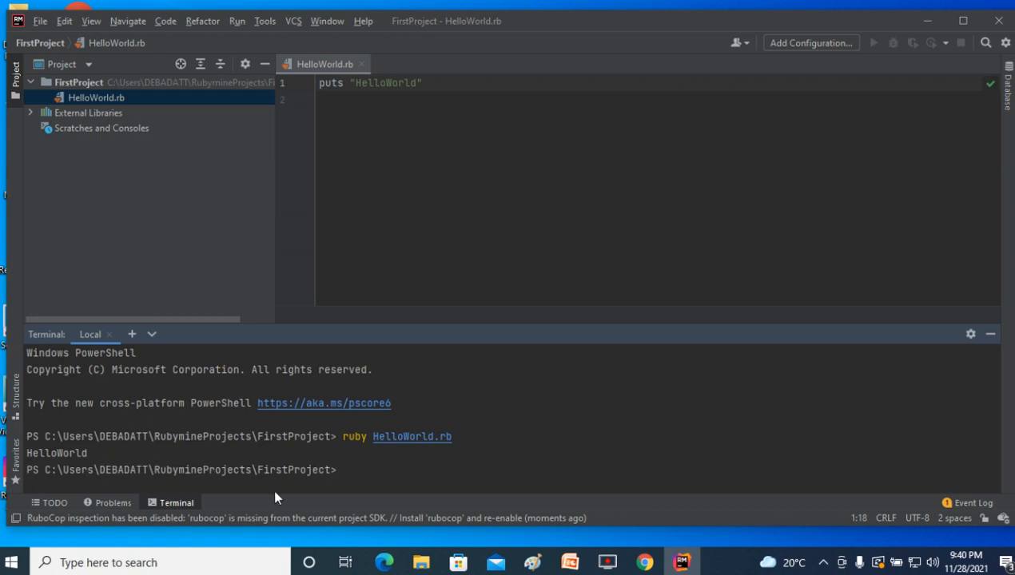
Highlight the script's output line in the terminal, clear the selection, and hide the terminal.
triple_click(42, 457)
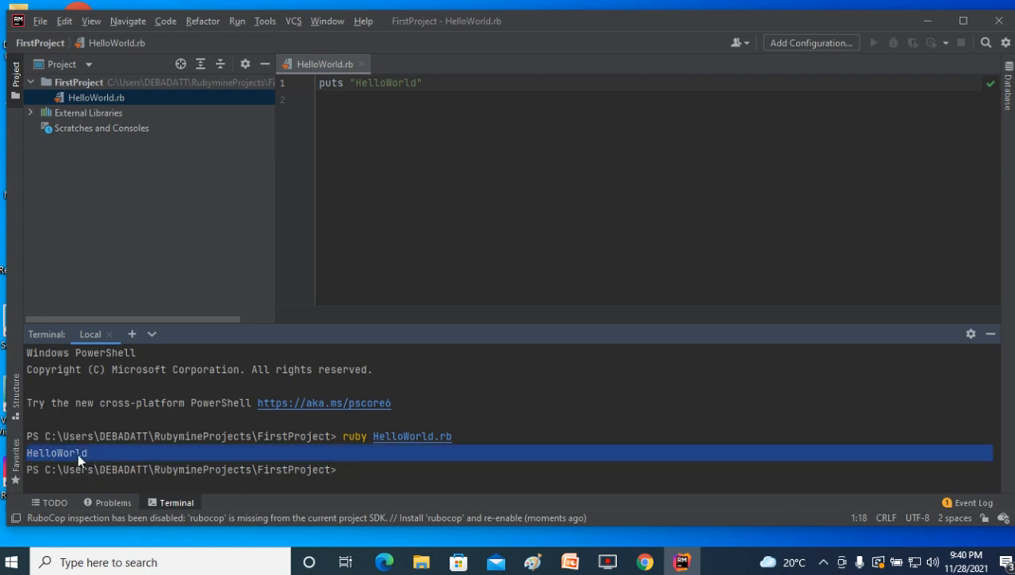
click(112, 453)
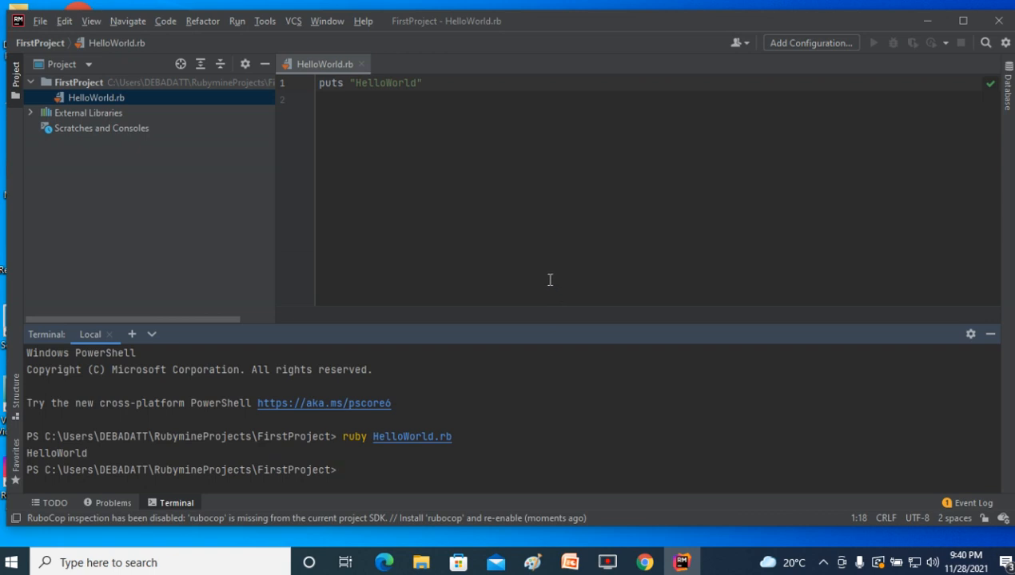
click(990, 336)
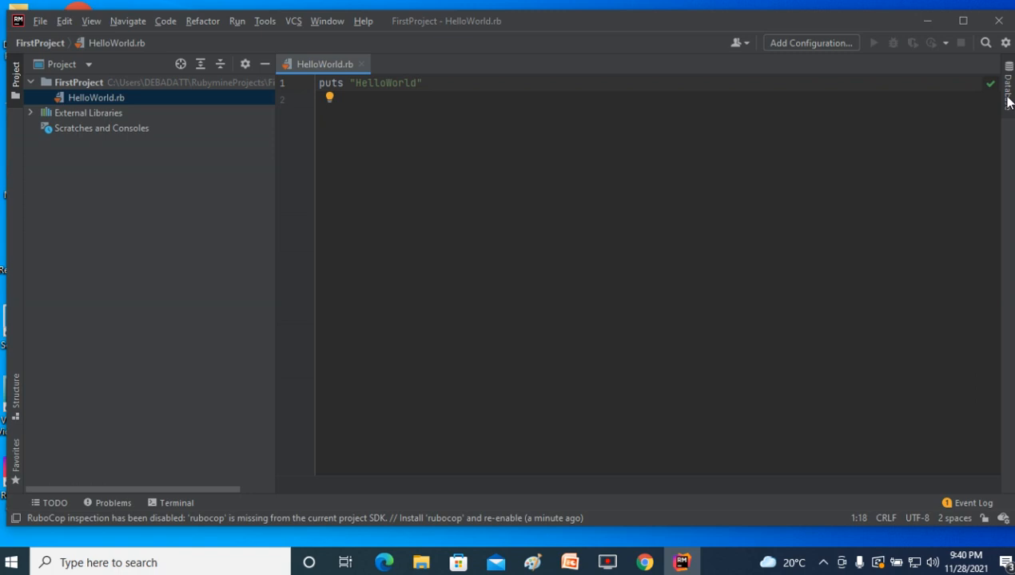
Show the Database tool window and view the data source types that can be added.
click(1007, 89)
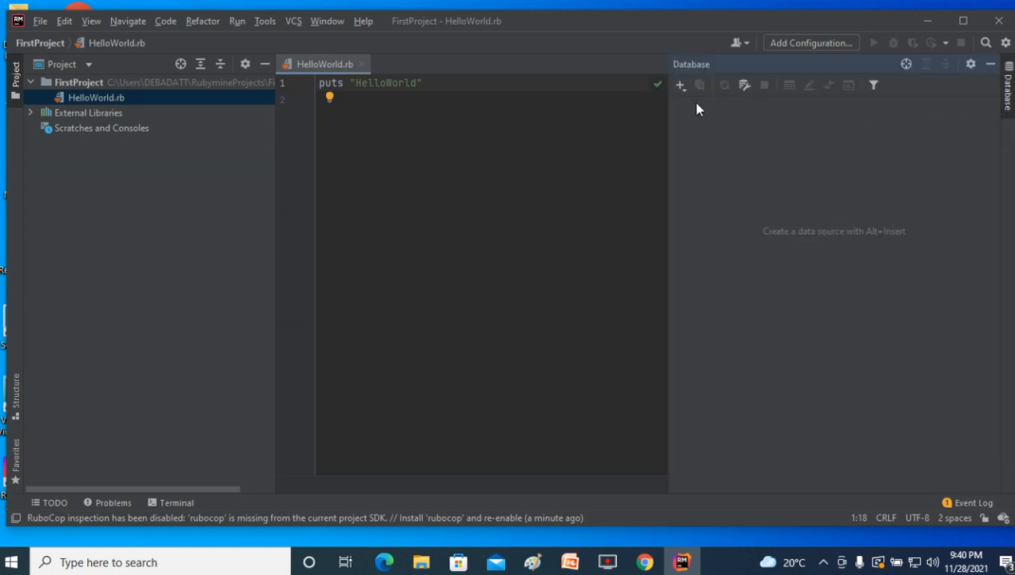
click(679, 85)
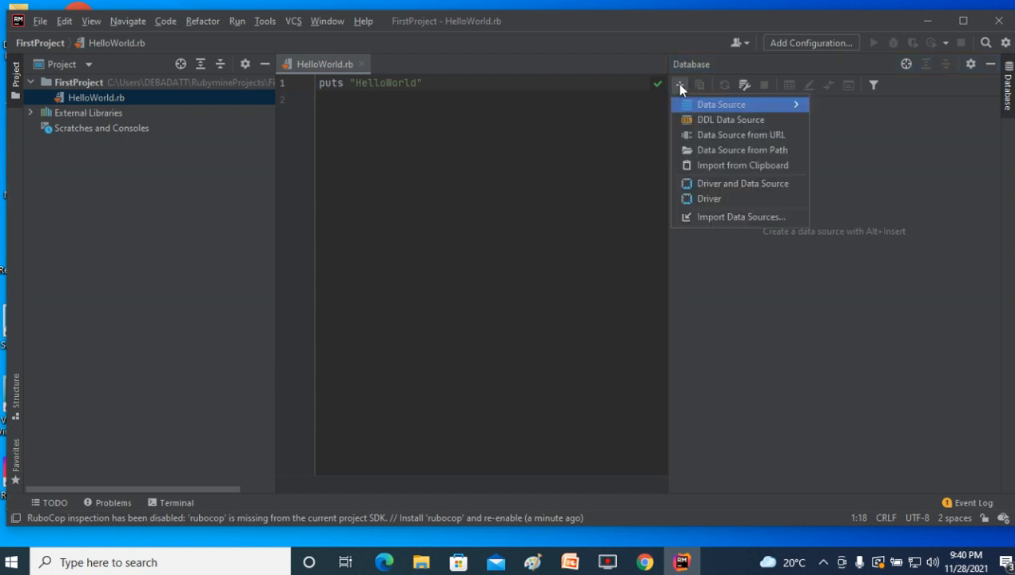
mouse_move(763, 109)
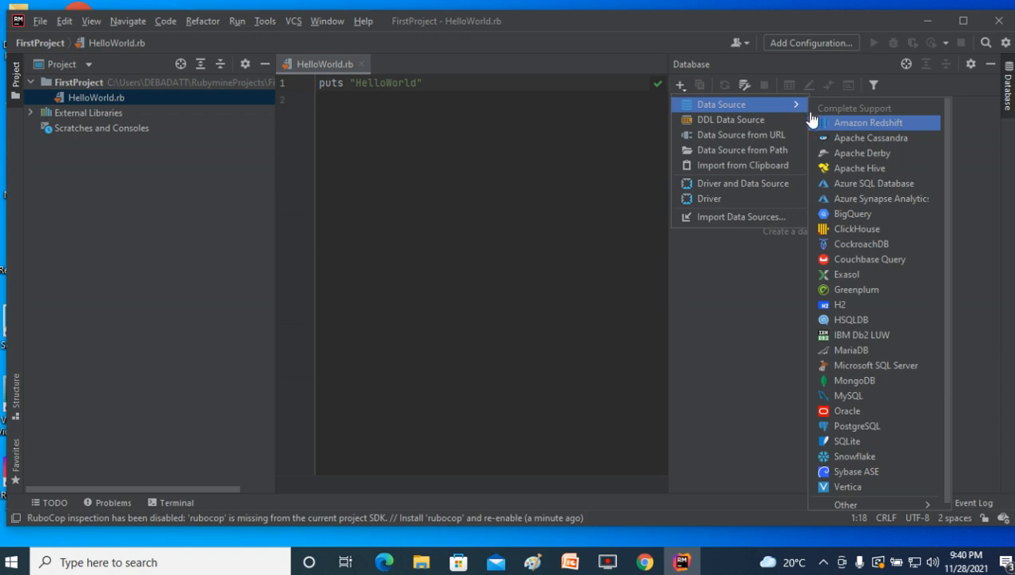
click(572, 209)
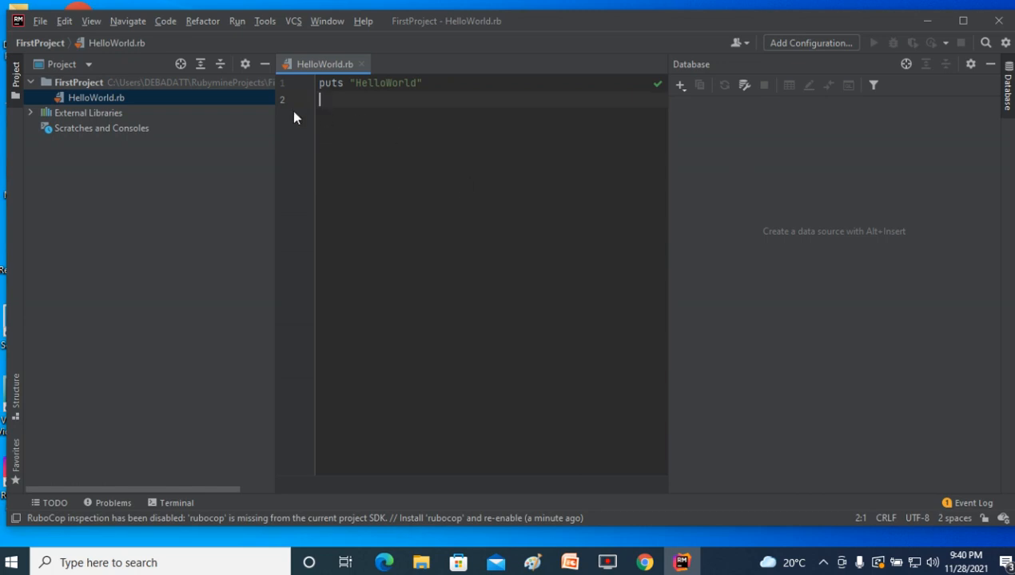
click(295, 24)
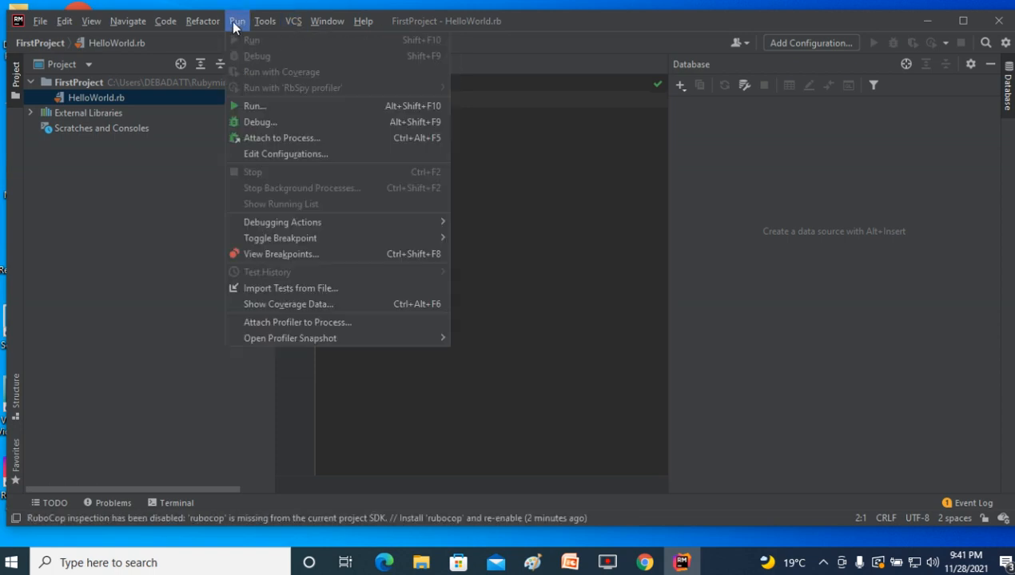
click(234, 23)
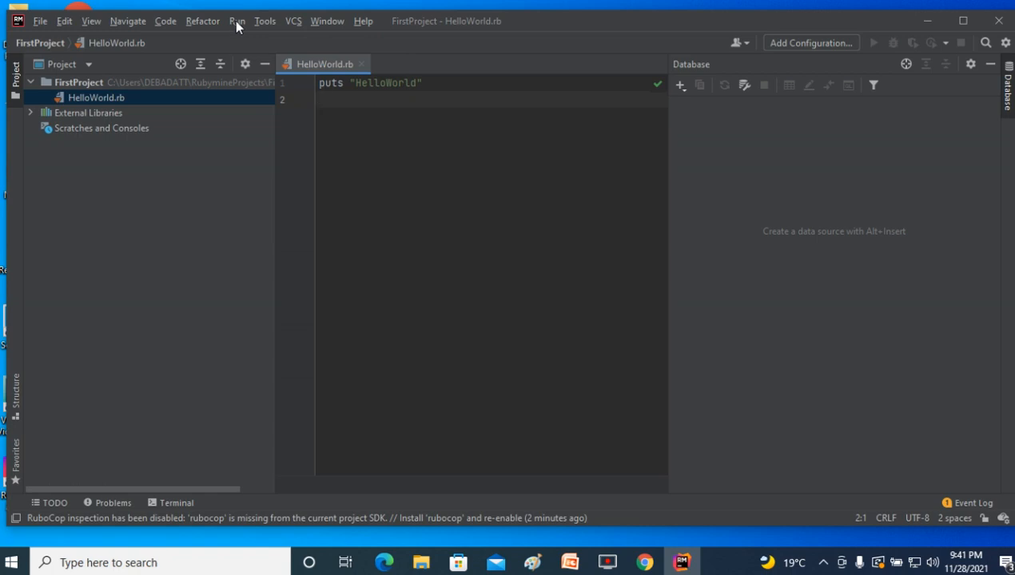
click(236, 22)
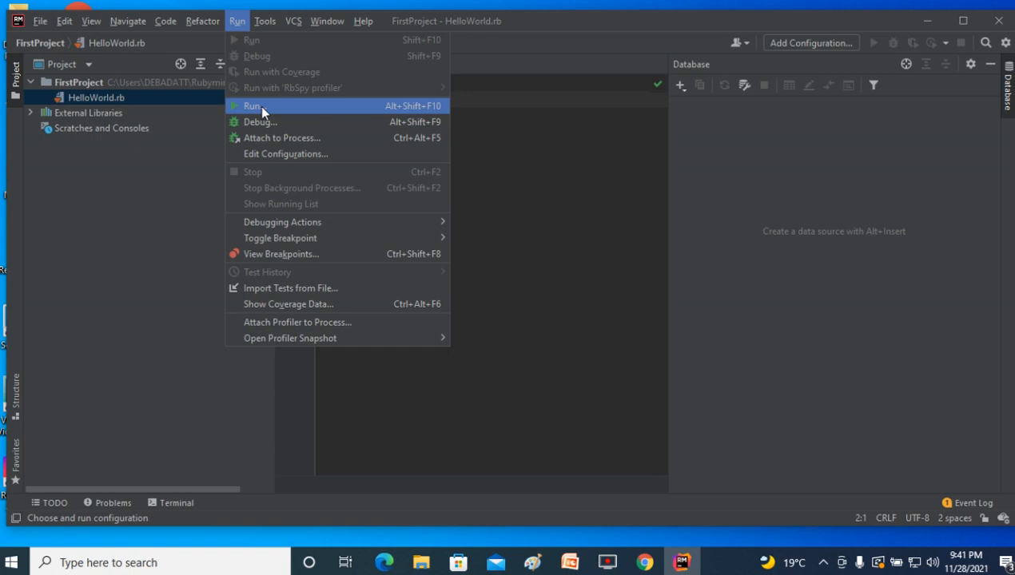
click(364, 24)
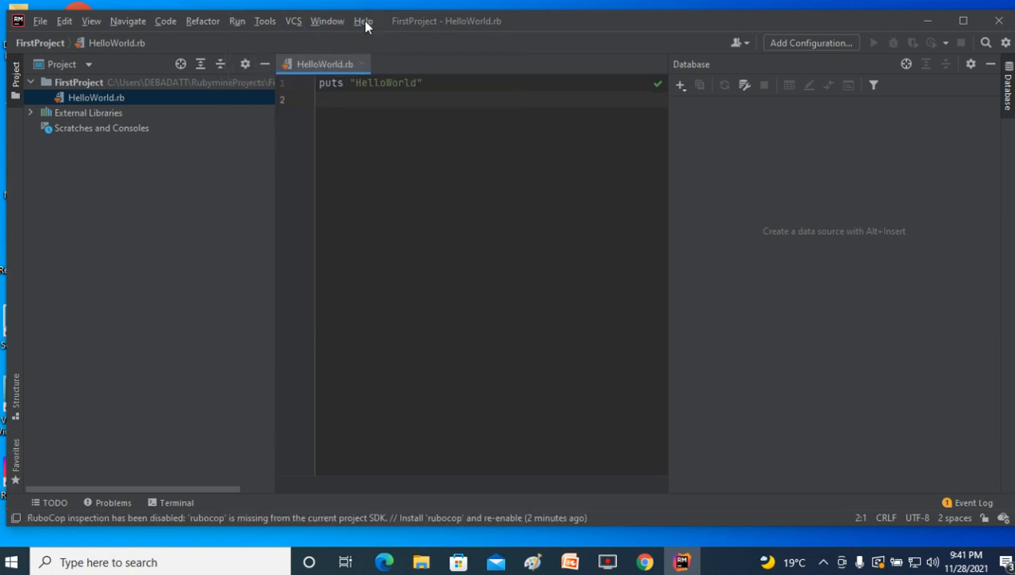
click(365, 24)
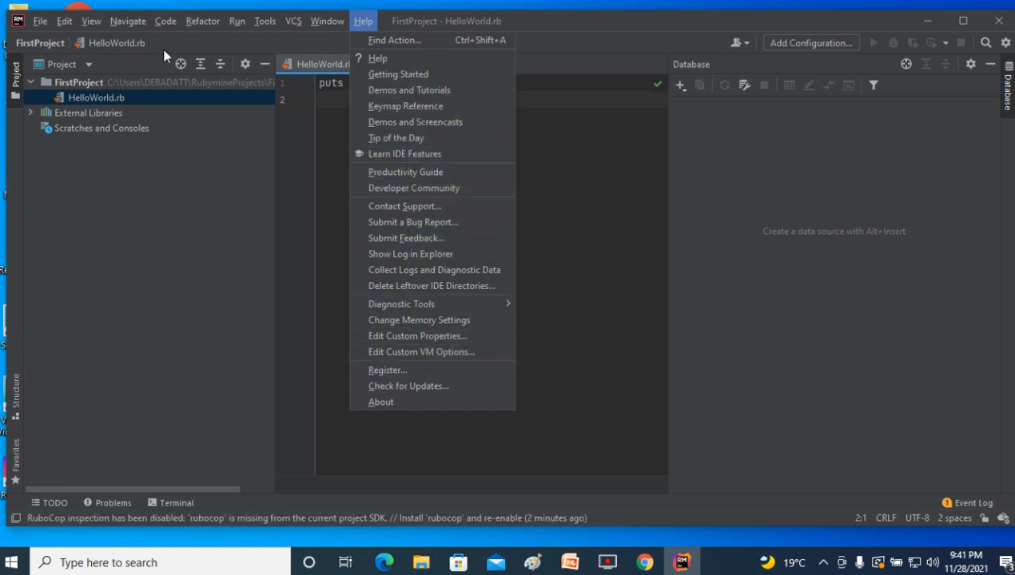
mouse_move(204, 27)
mouse_move(164, 26)
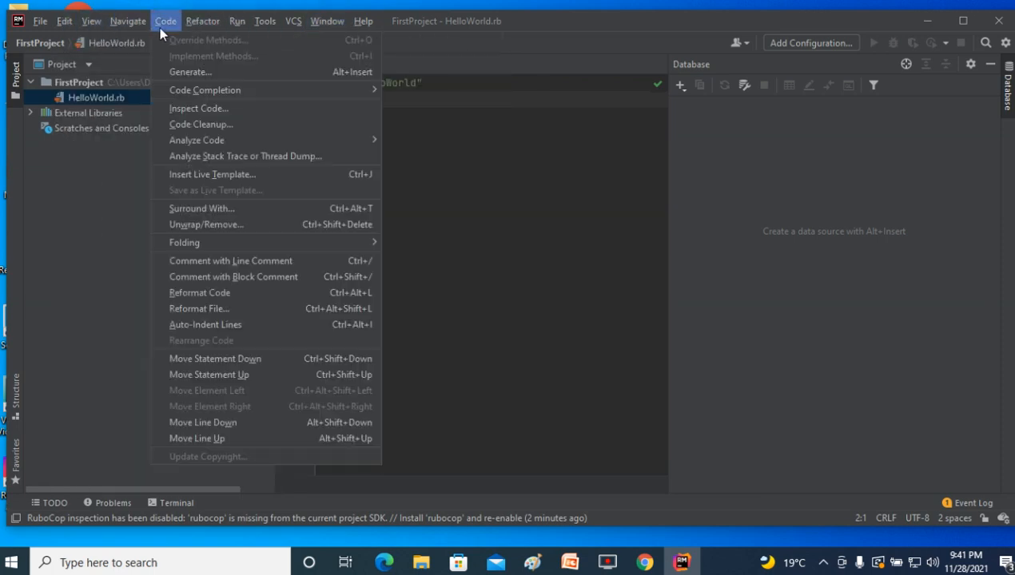
mouse_move(104, 26)
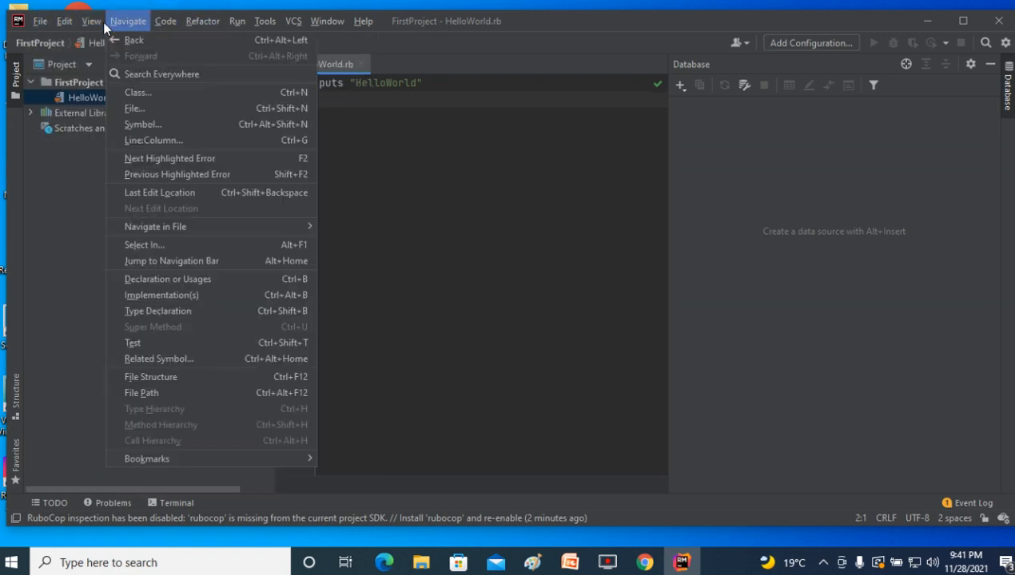
click(62, 22)
click(64, 24)
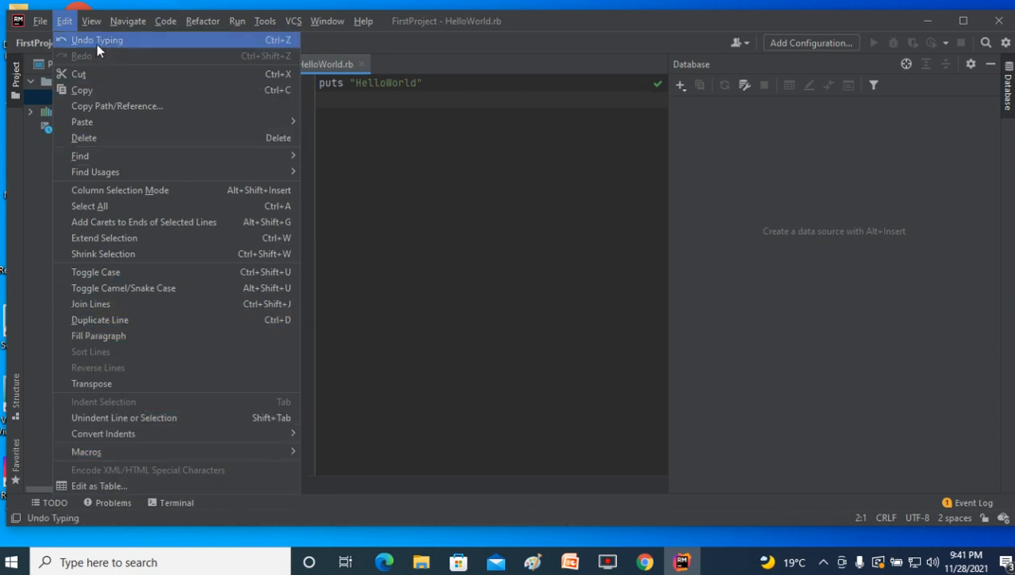
click(447, 233)
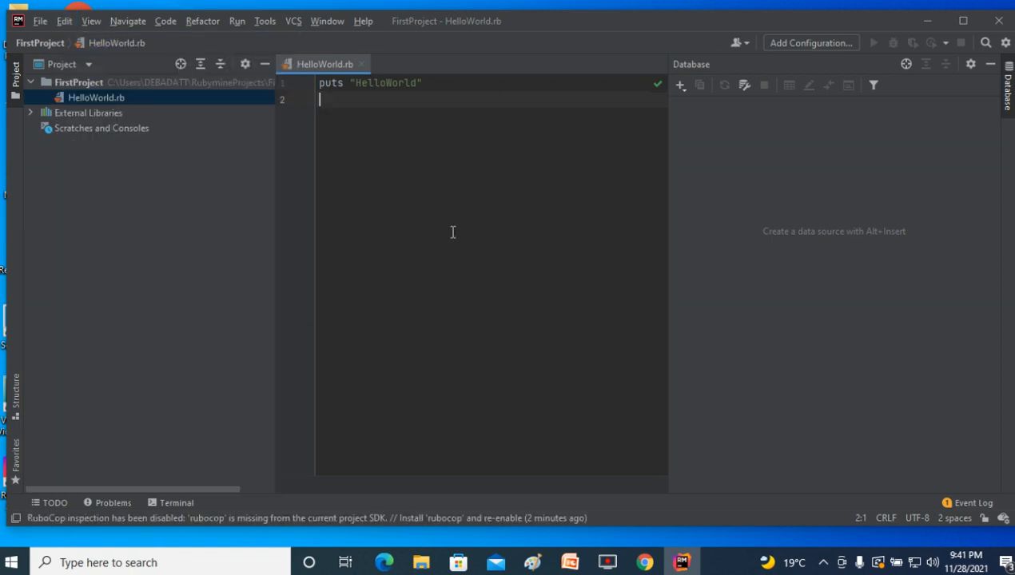
In the IDE settings, set the editor font size to 15 for the JetBrains Mono font.
click(1005, 43)
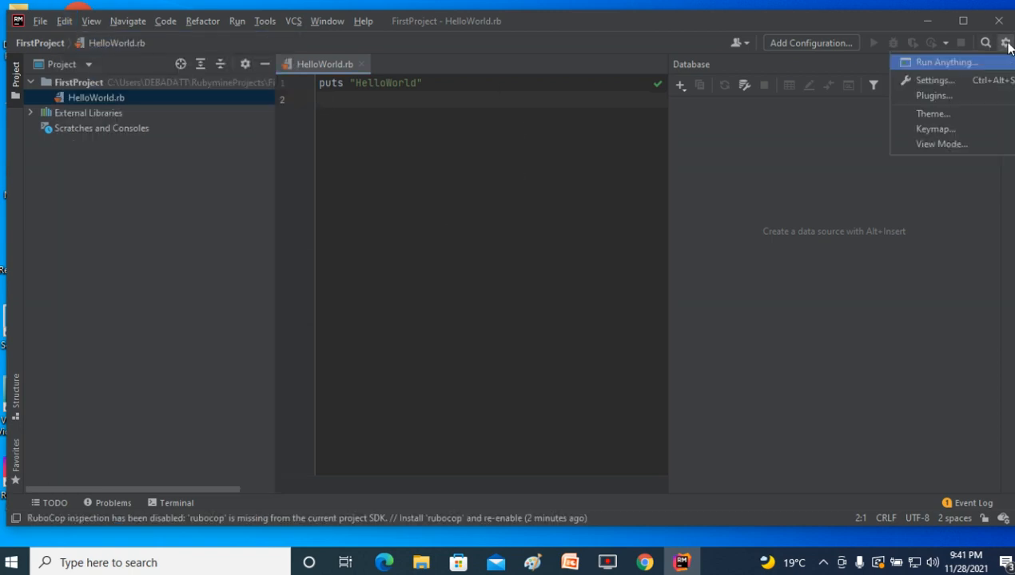
click(943, 83)
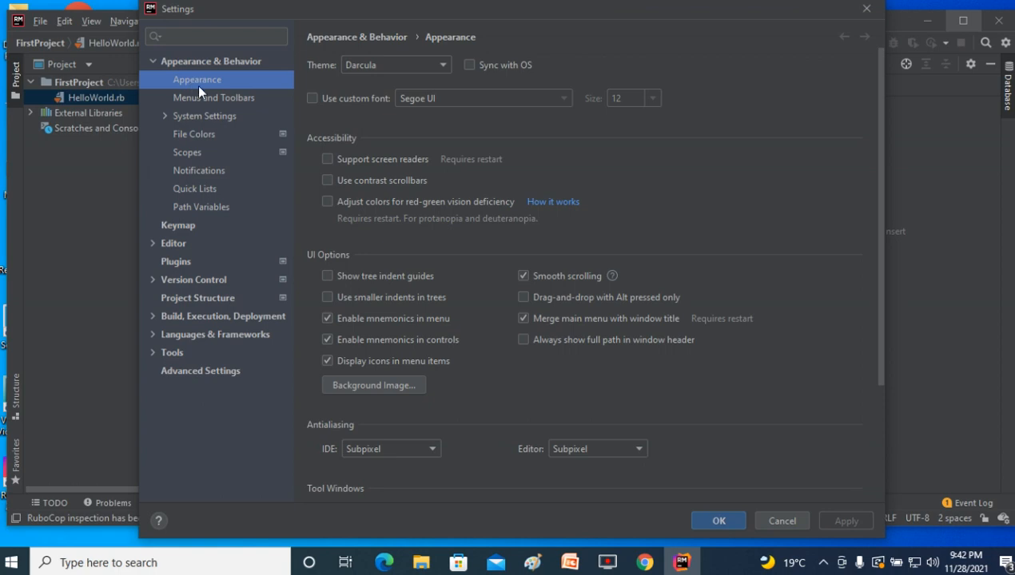
click(151, 243)
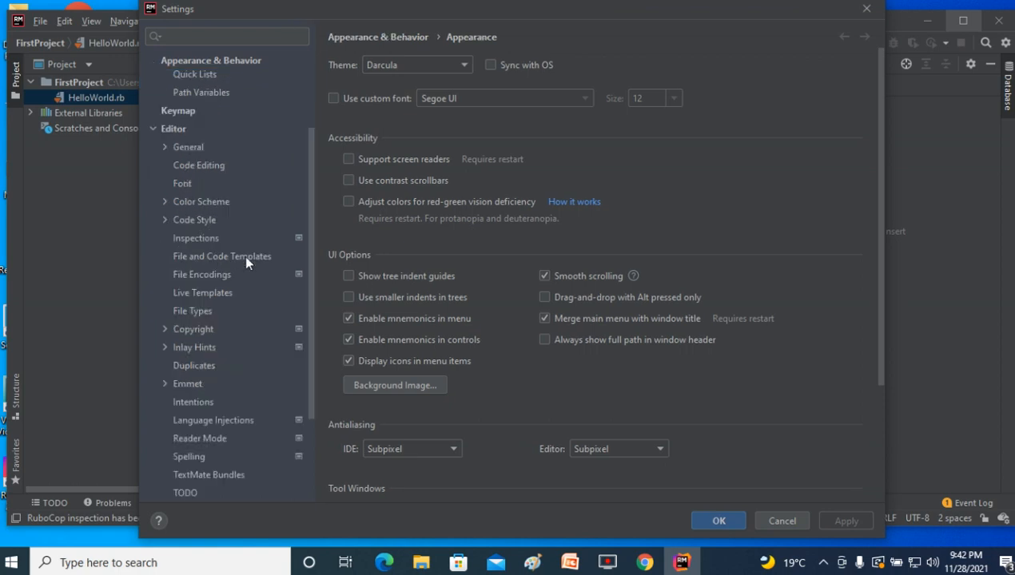
scroll(192, 179, up, 3)
click(184, 182)
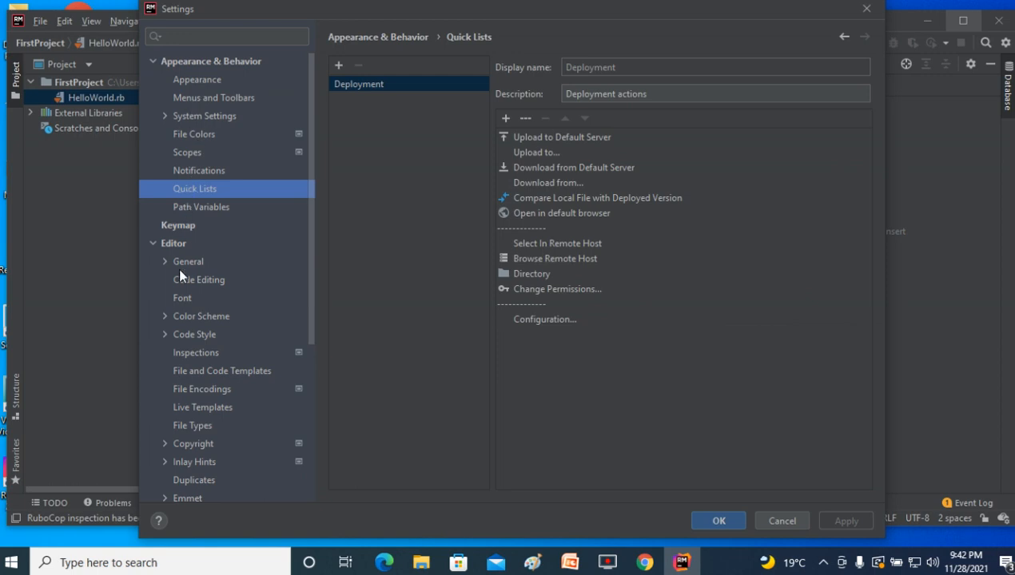
click(172, 244)
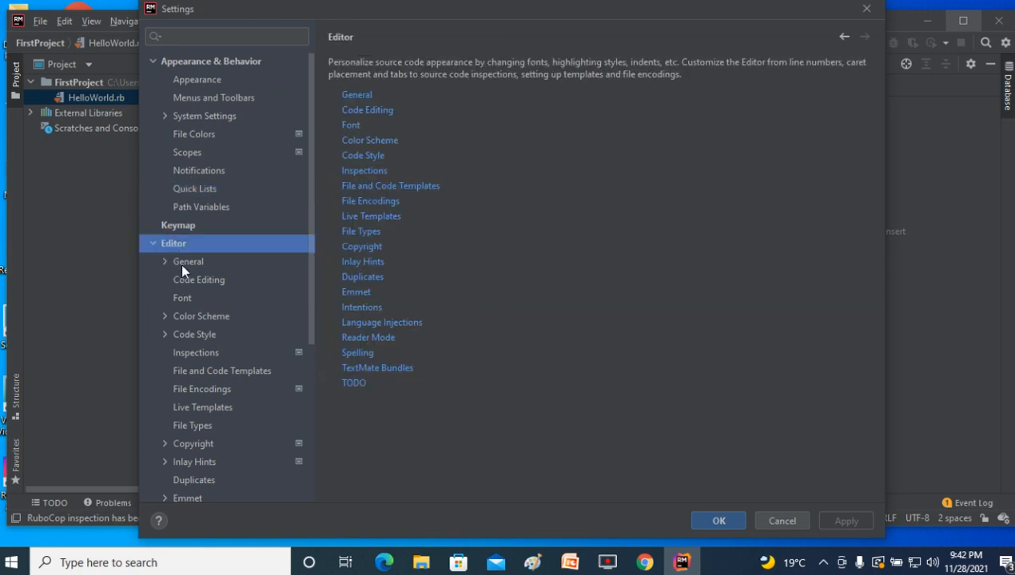
click(184, 298)
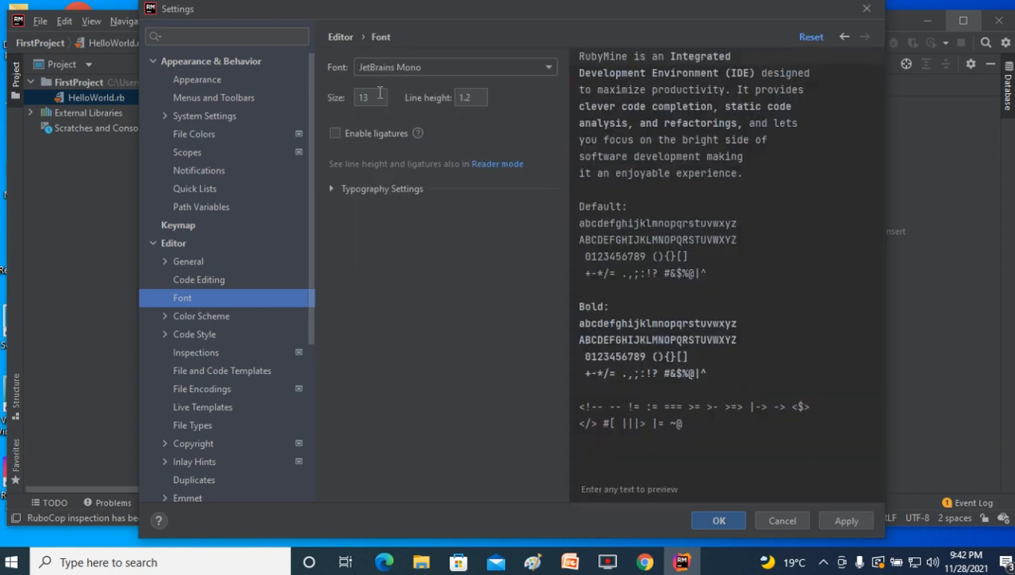
drag(376, 99, 350, 101)
text(15)
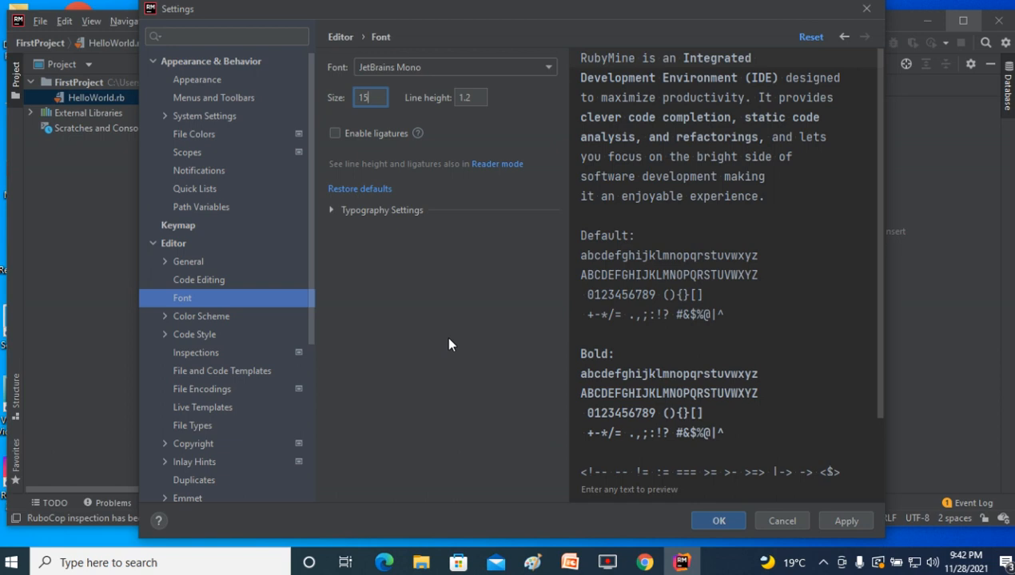
Examine the editor's color scheme pages for CSS, Cucumber, JSON, SQL and Table Diff.
click(163, 315)
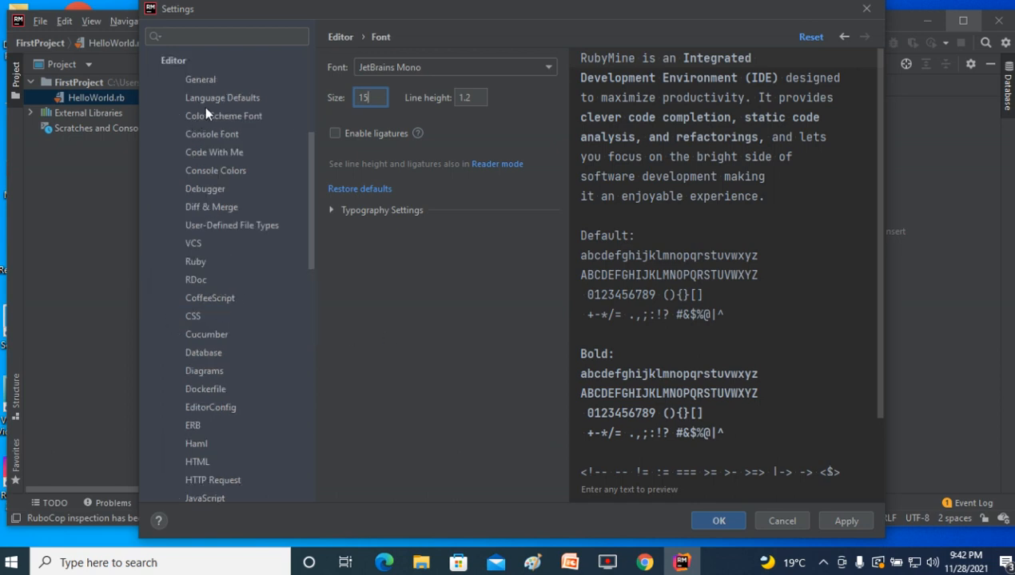
click(199, 315)
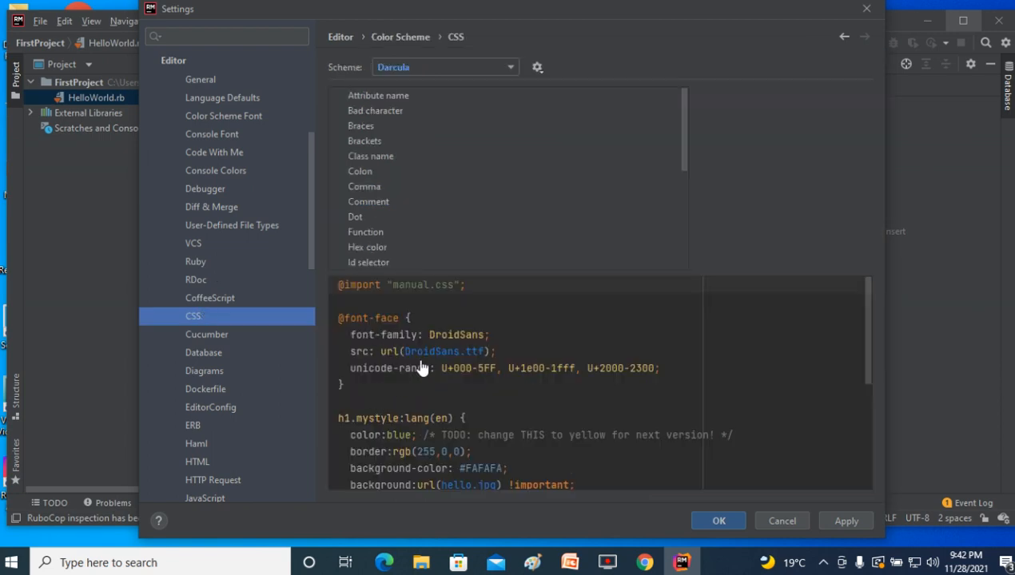
click(218, 335)
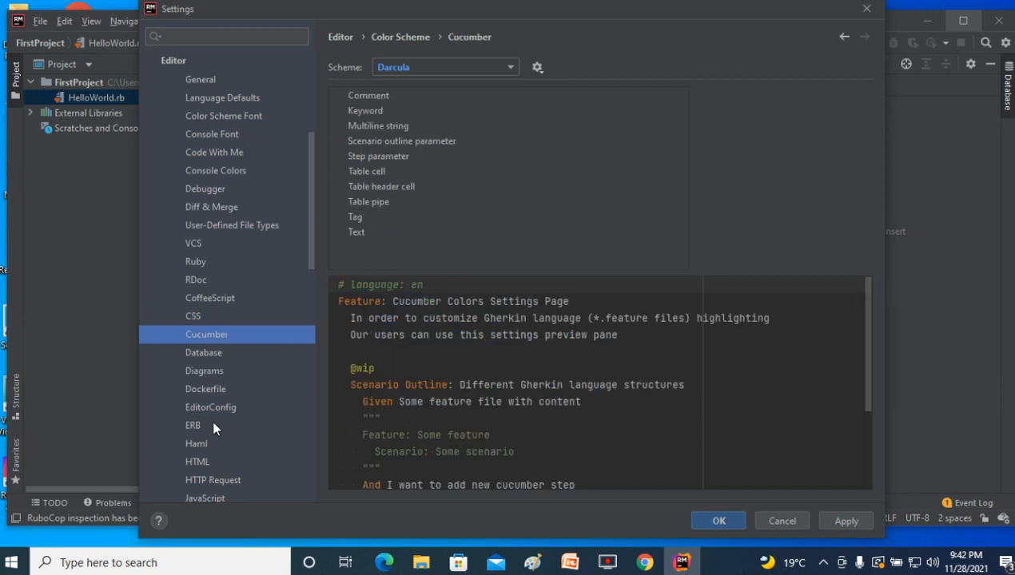
scroll(216, 423, down, 3)
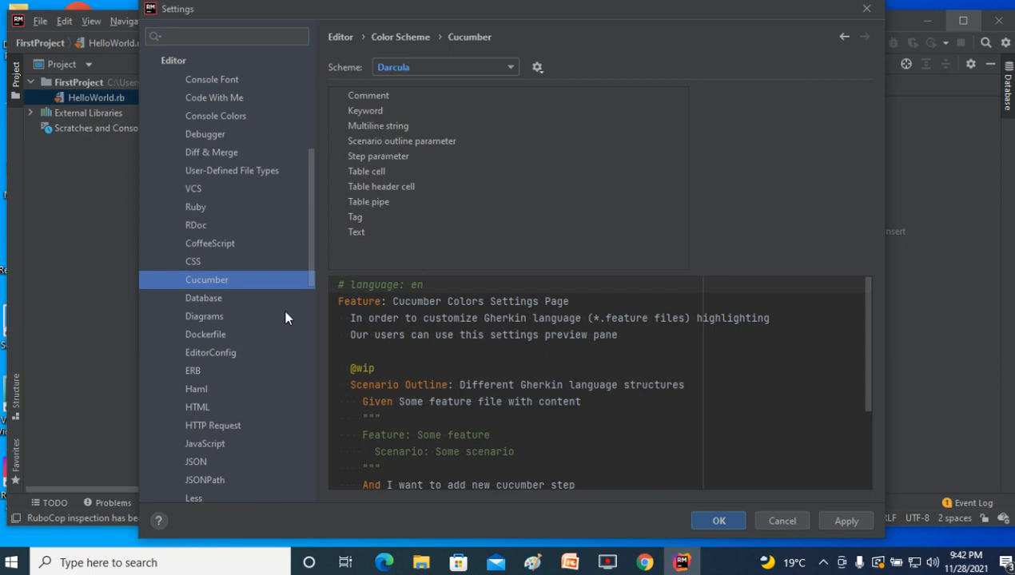
click(198, 462)
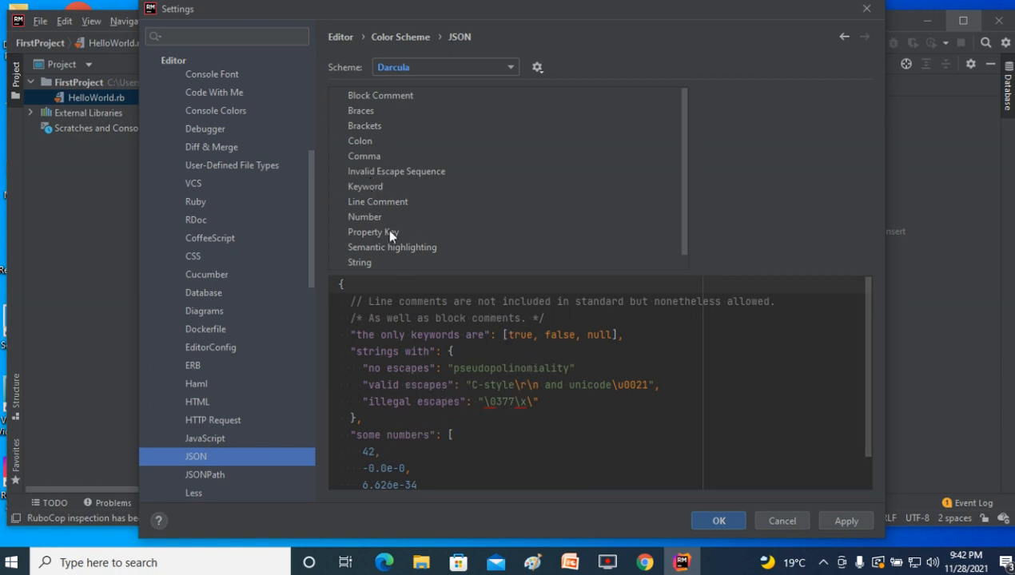
scroll(516, 197, down, 1)
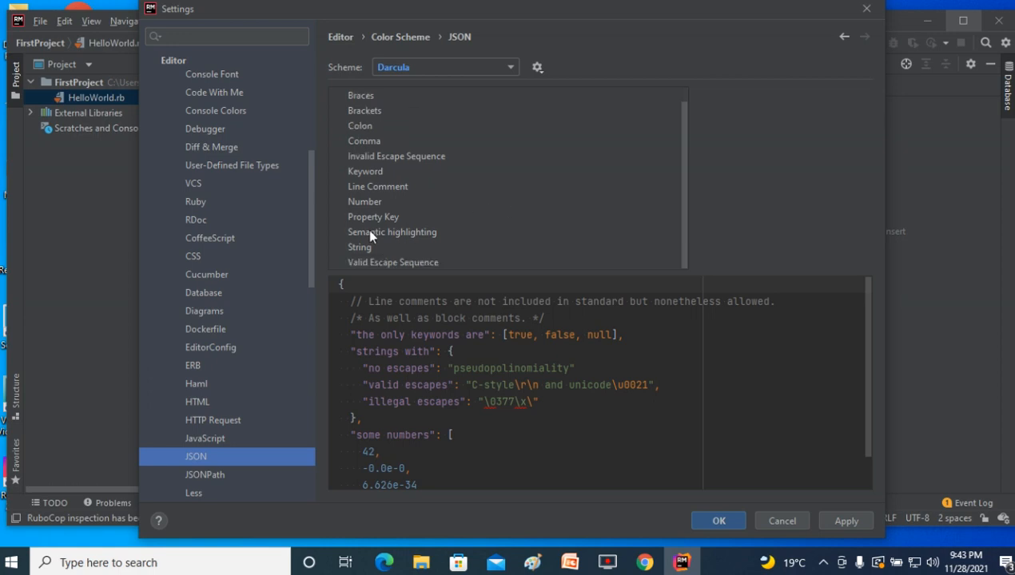
scroll(230, 402, down, 3)
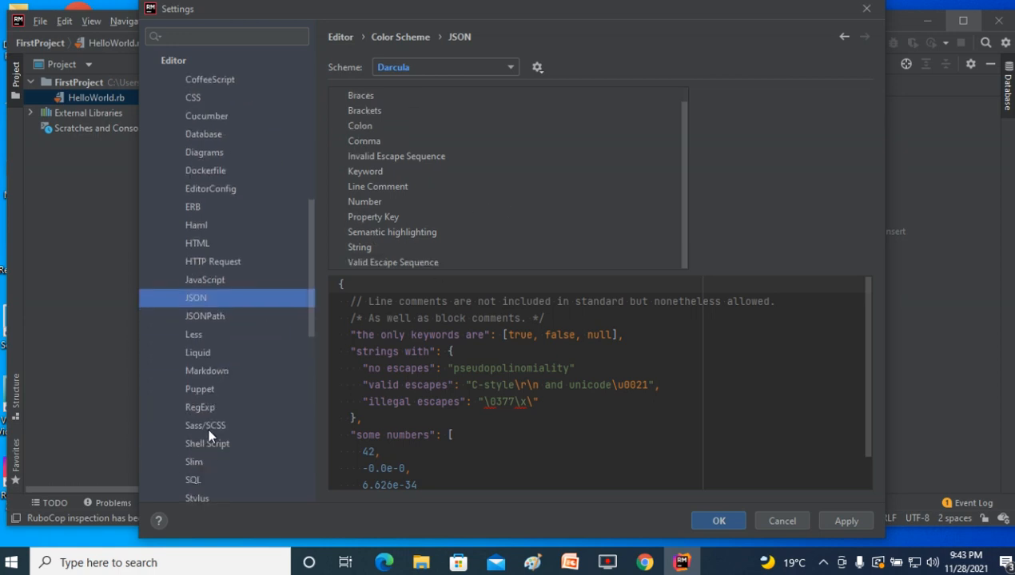
scroll(209, 430, down, 1)
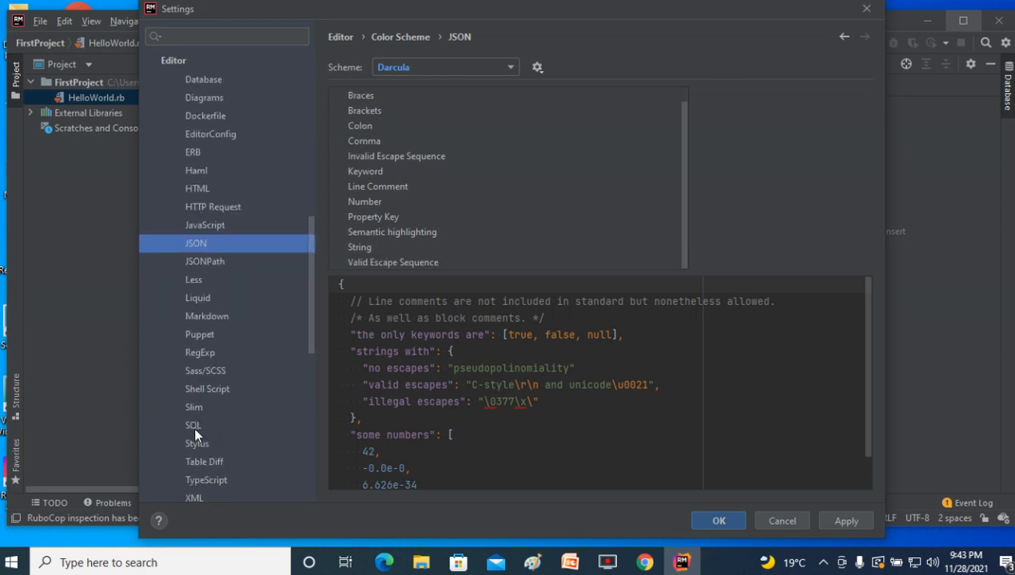
click(195, 429)
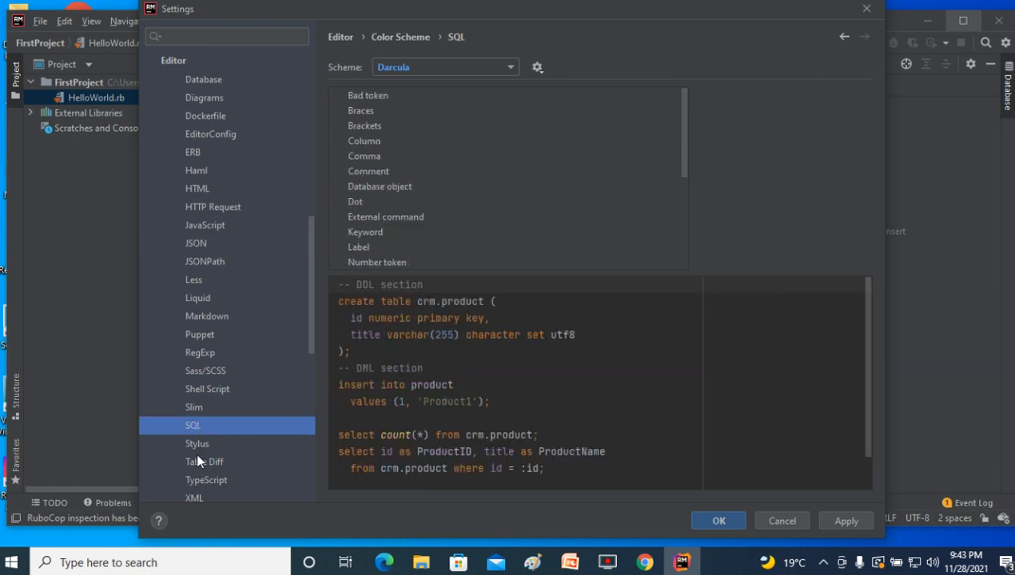
scroll(195, 451, down, 2)
click(207, 347)
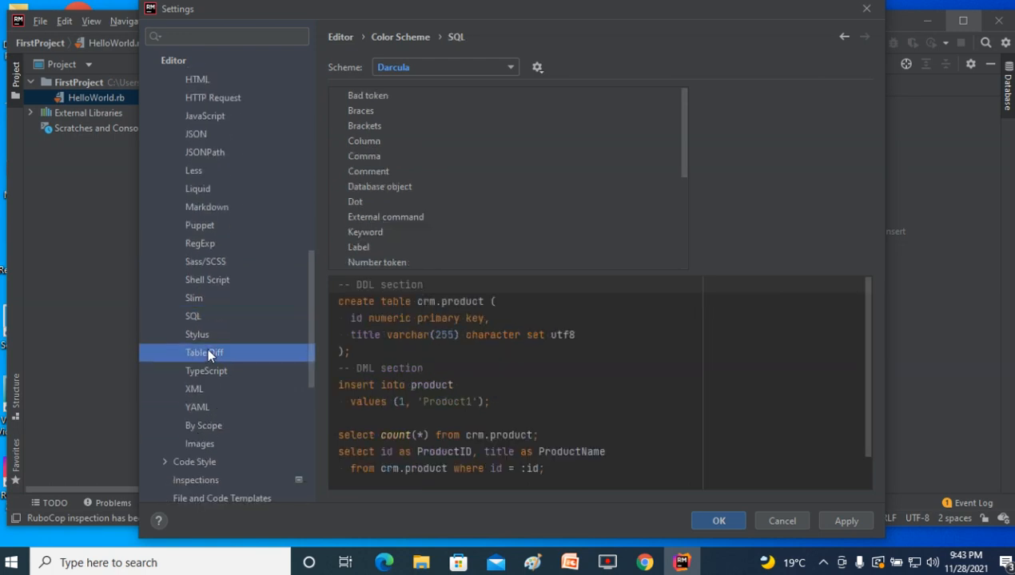
Examine the editor's code style pages for Haml and HTML and look over the remaining Editor categories.
scroll(192, 431, down, 2)
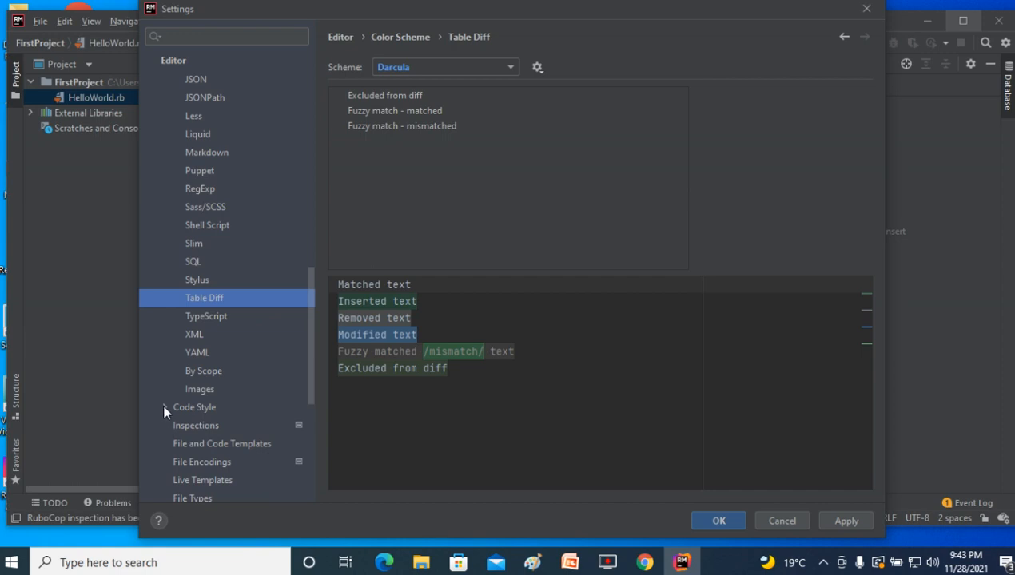
click(165, 408)
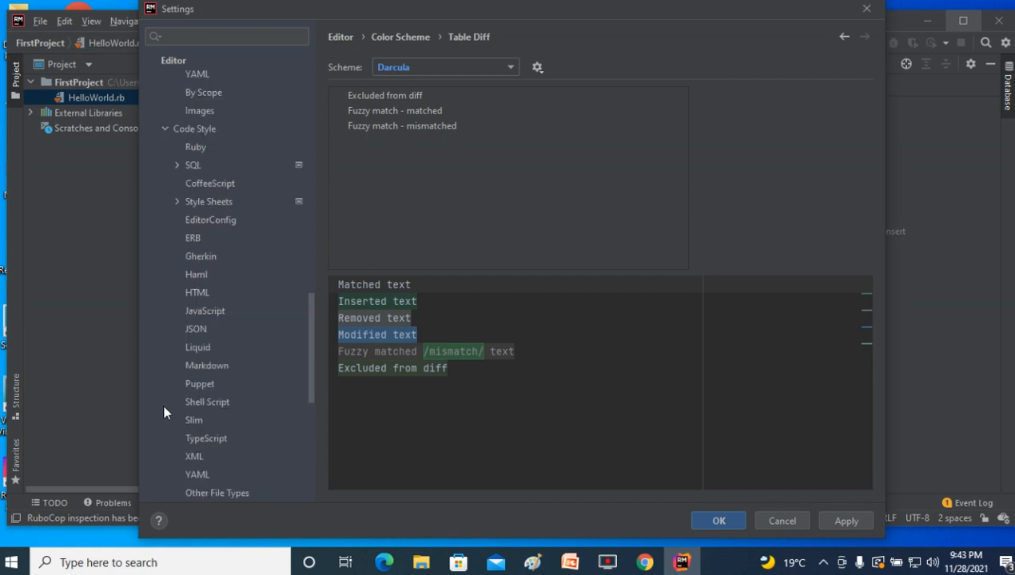
click(198, 275)
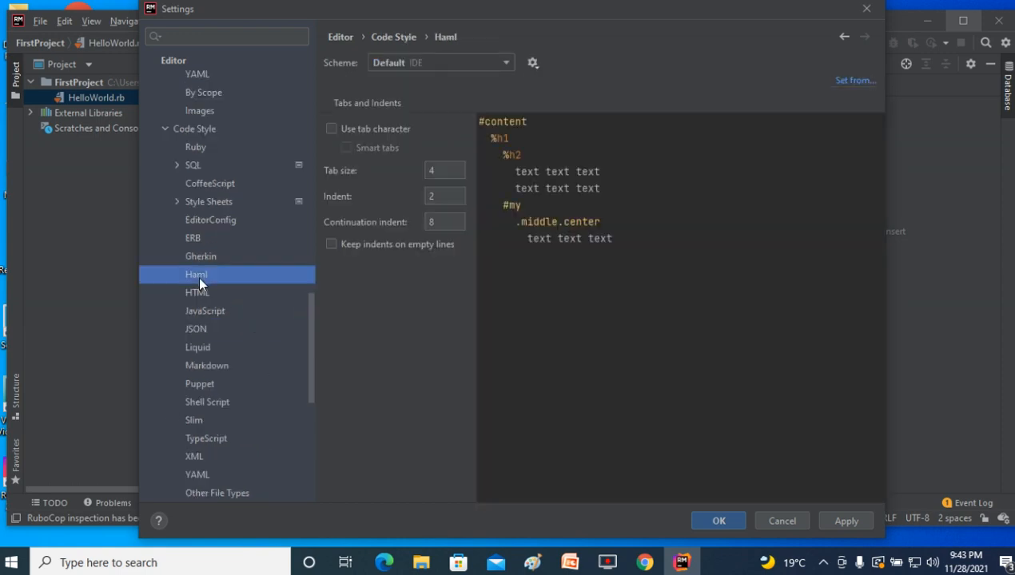
click(201, 294)
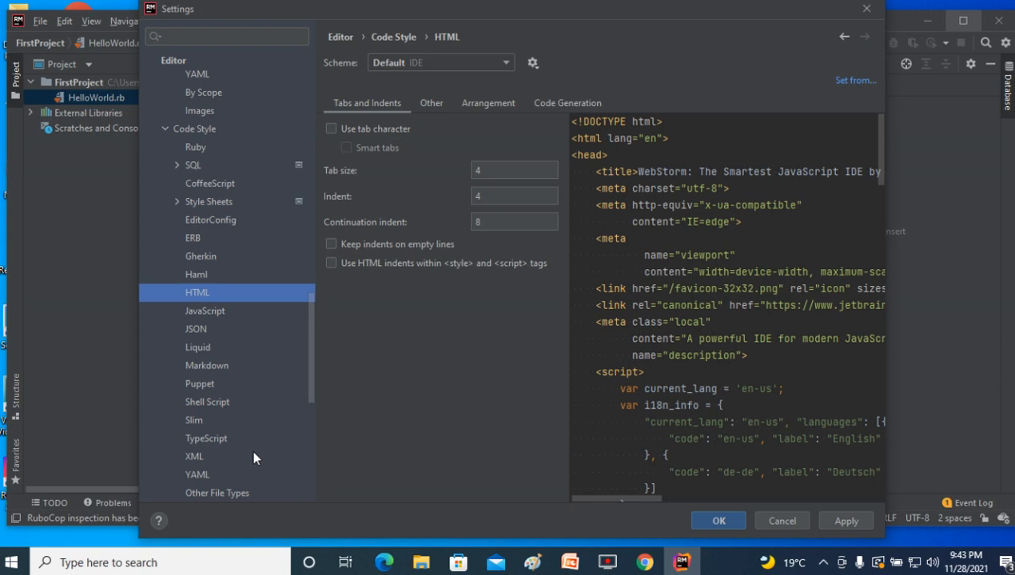
scroll(254, 458, down, 5)
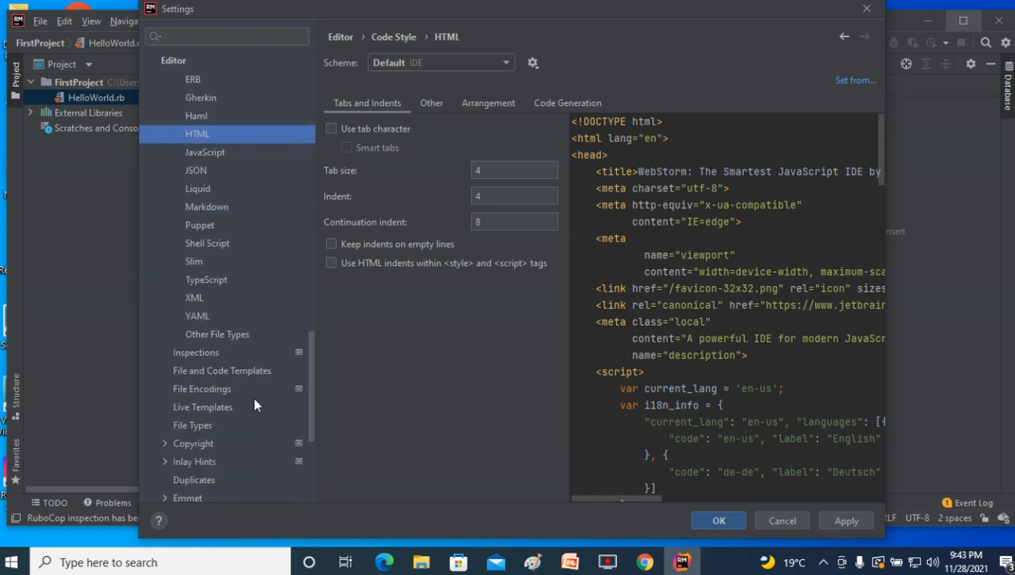
scroll(253, 394, up, 10)
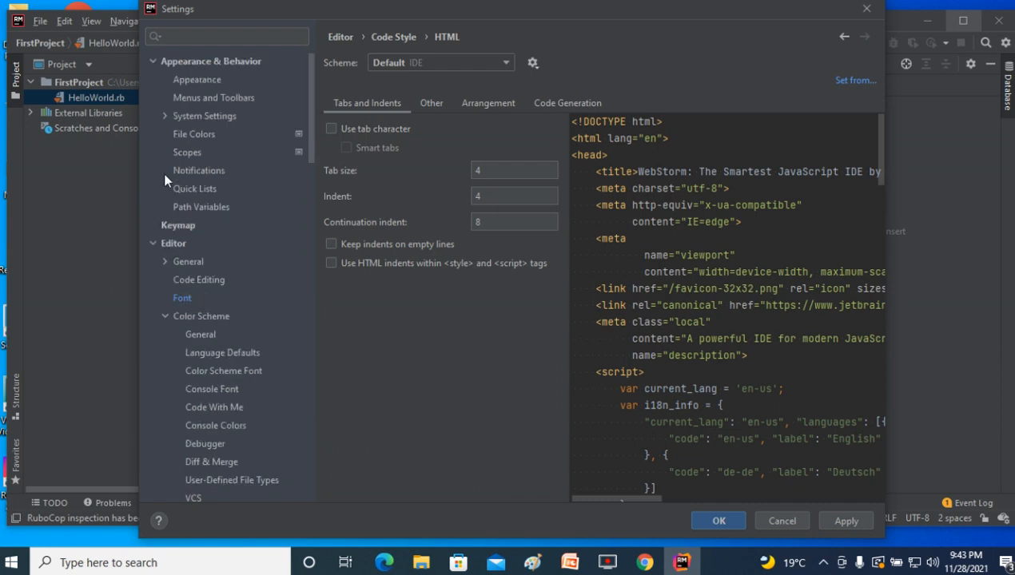
Collapse the Editor category, view the Languages & Frameworks subcategories, and collapse them again.
click(153, 244)
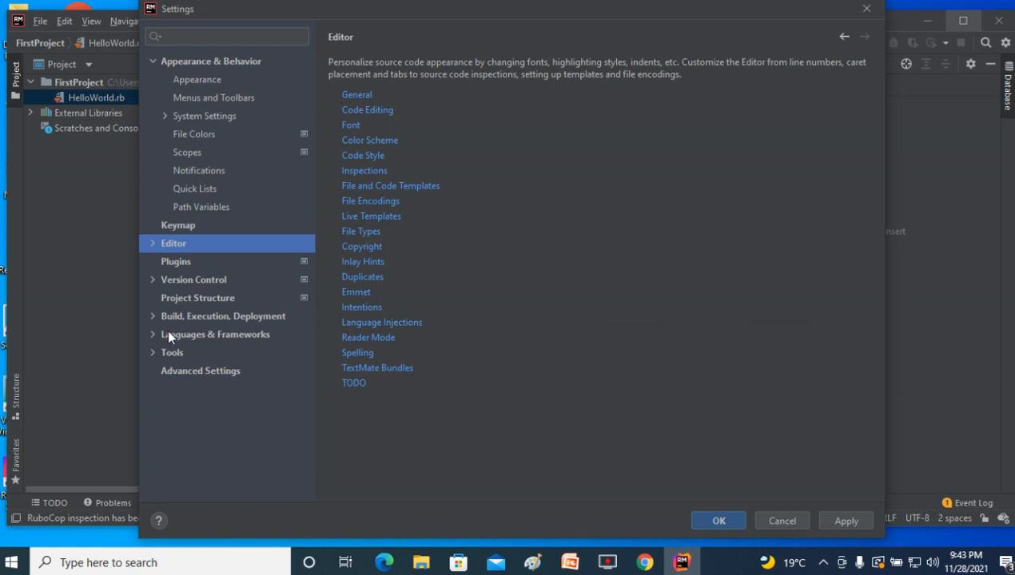
click(152, 334)
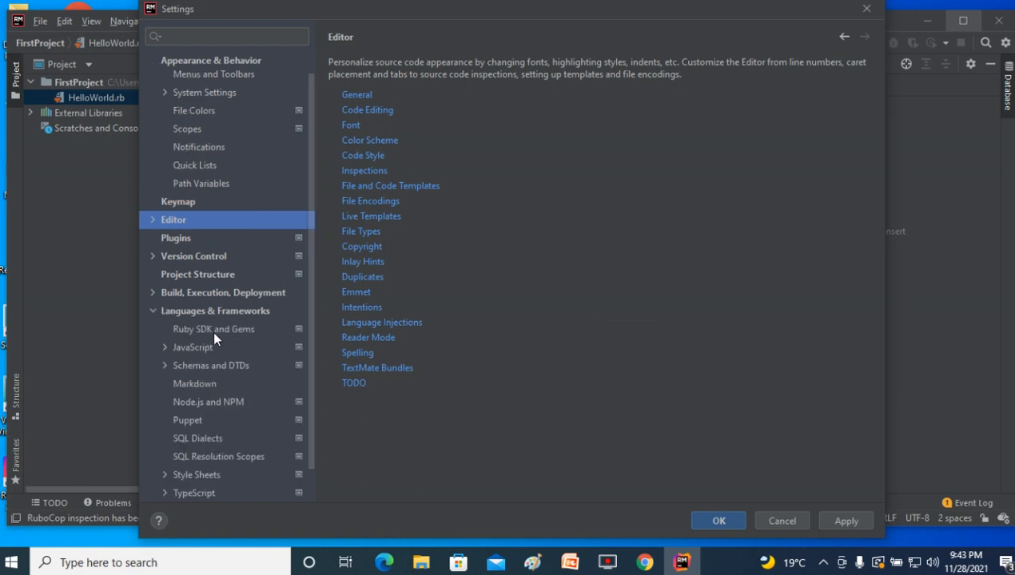
scroll(242, 357, down, 2)
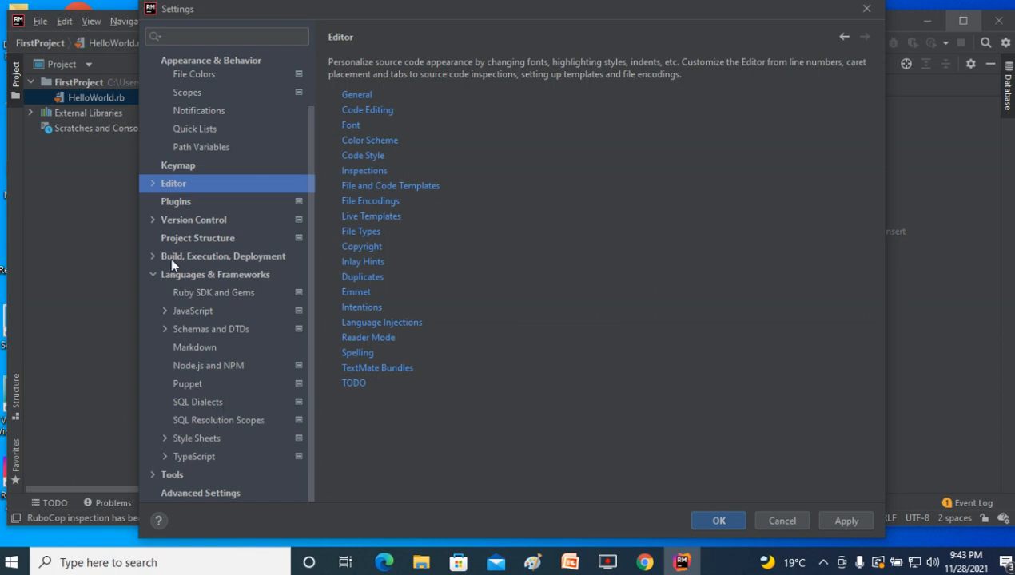
click(153, 275)
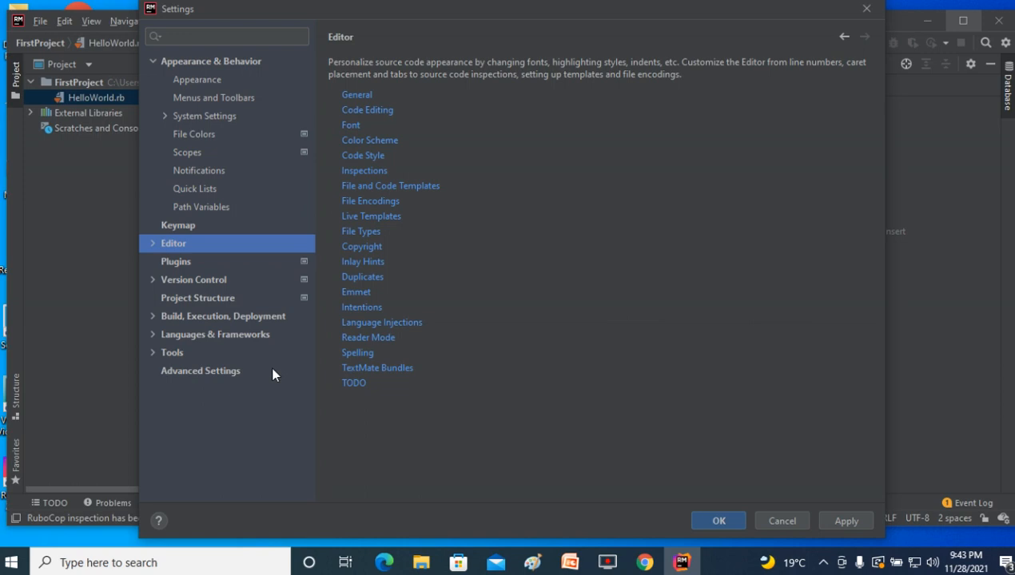
View the Tools settings, including the Features Trainer page, and save the changed settings.
double_click(241, 359)
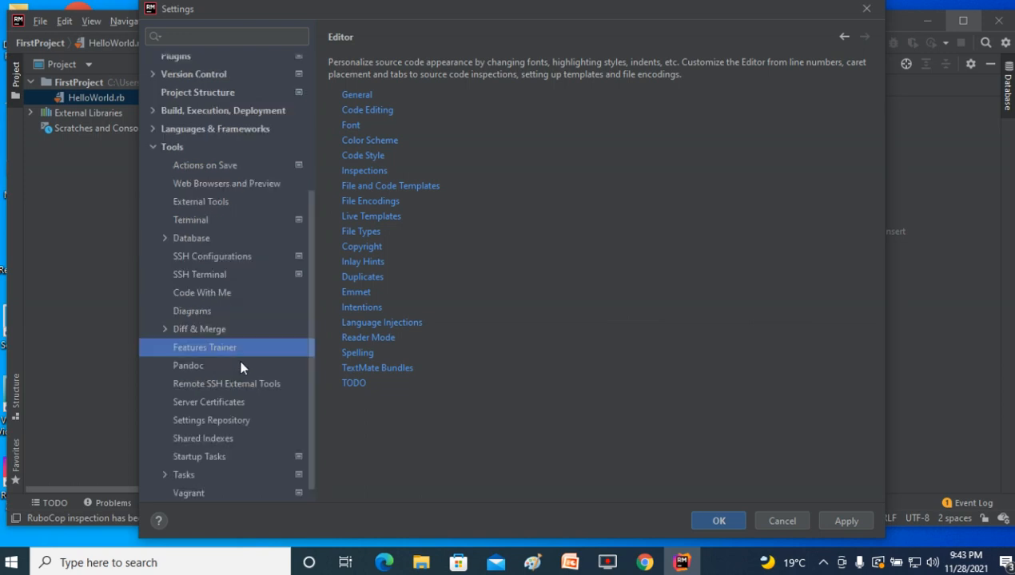
scroll(245, 365, down, 2)
scroll(251, 369, up, 5)
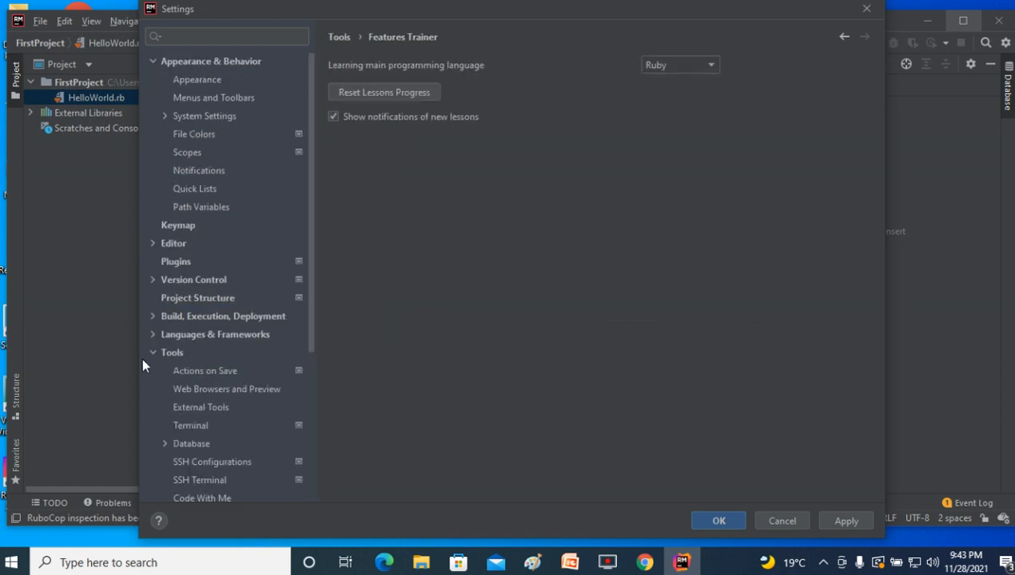
click(152, 353)
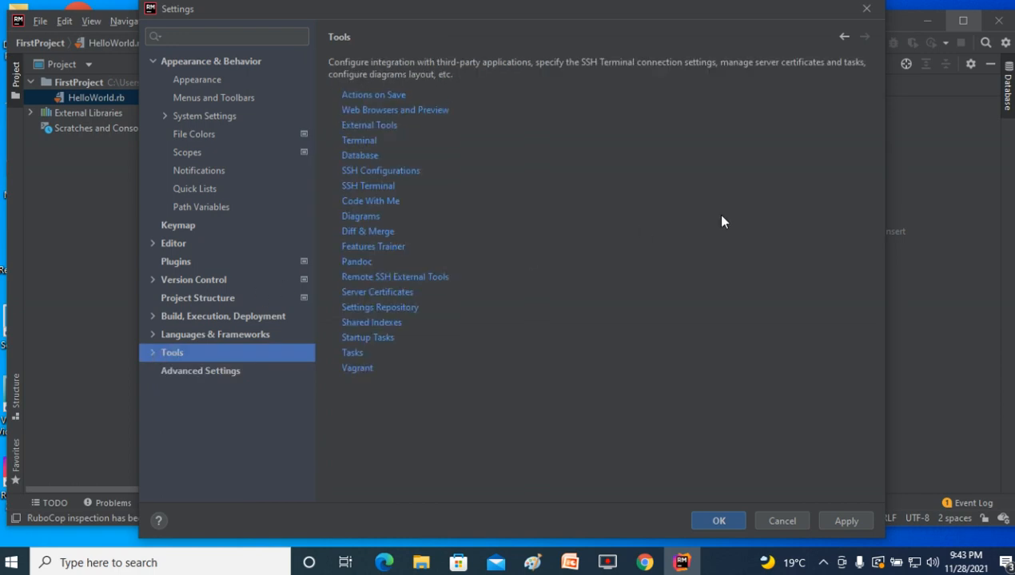
click(725, 519)
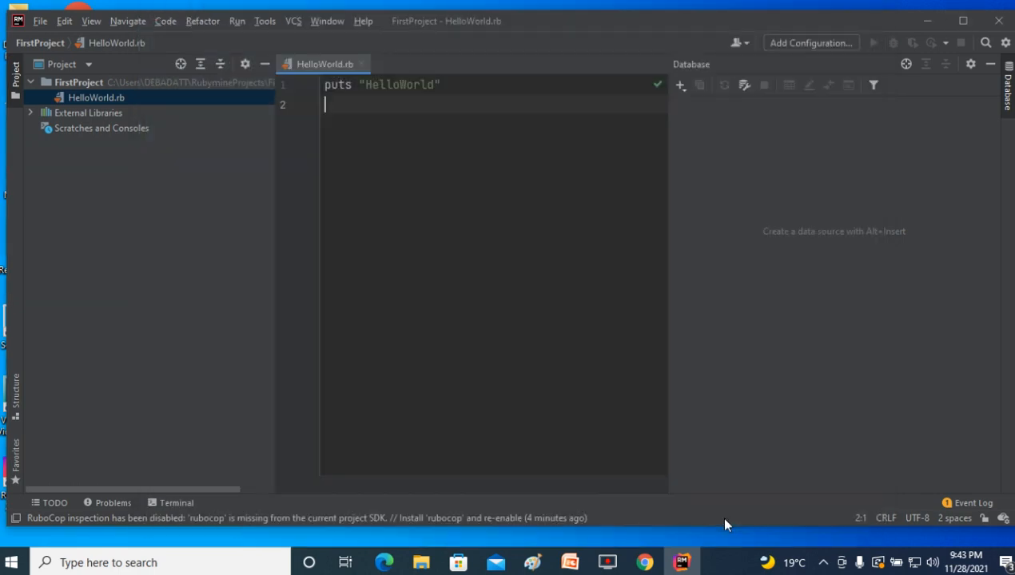